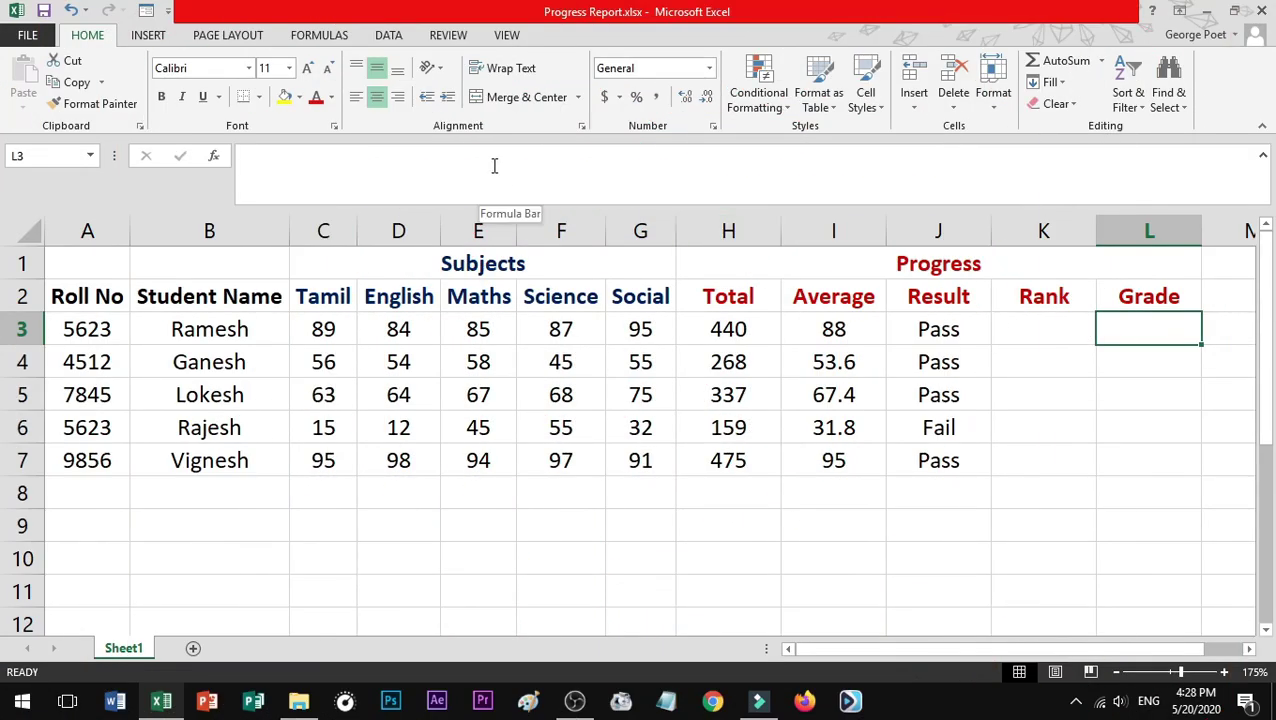
Step: Start typing an IF formula in Ramesh's Grade cell L3, which leaves it reading =I
{"action": "left_click", "coordinate": [494, 165]}
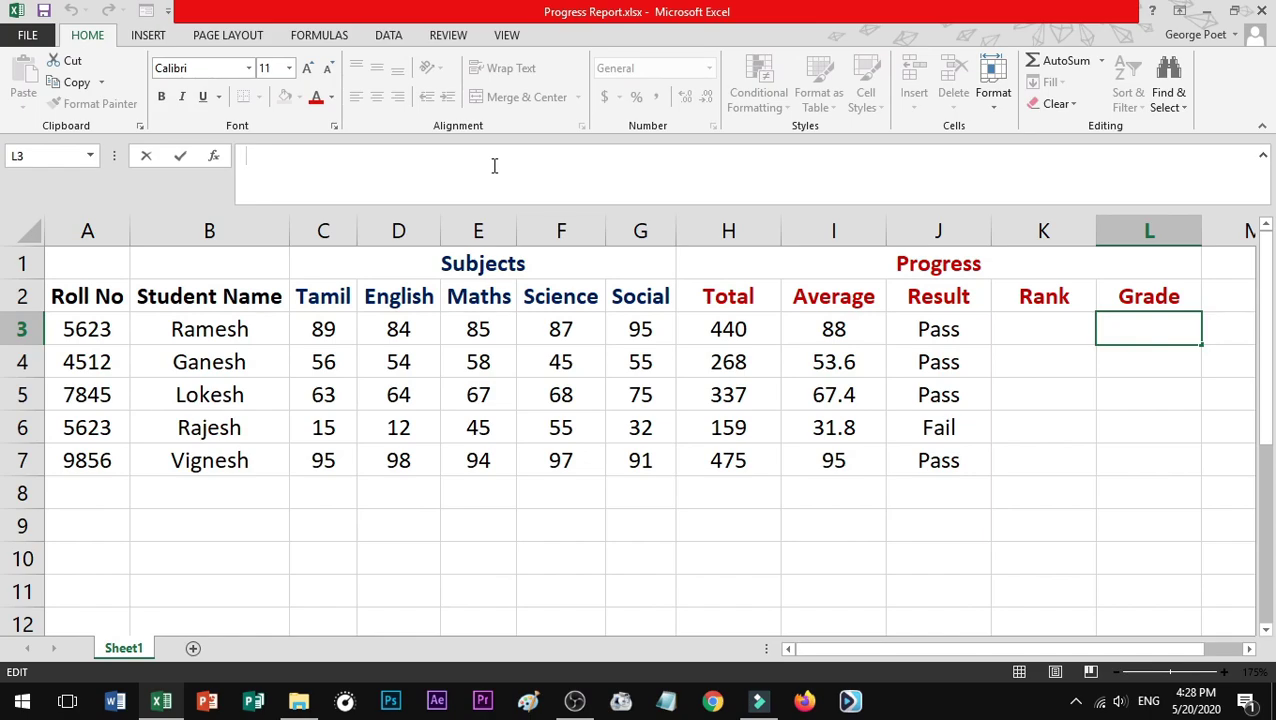
{"action": "type", "text": "=I"}
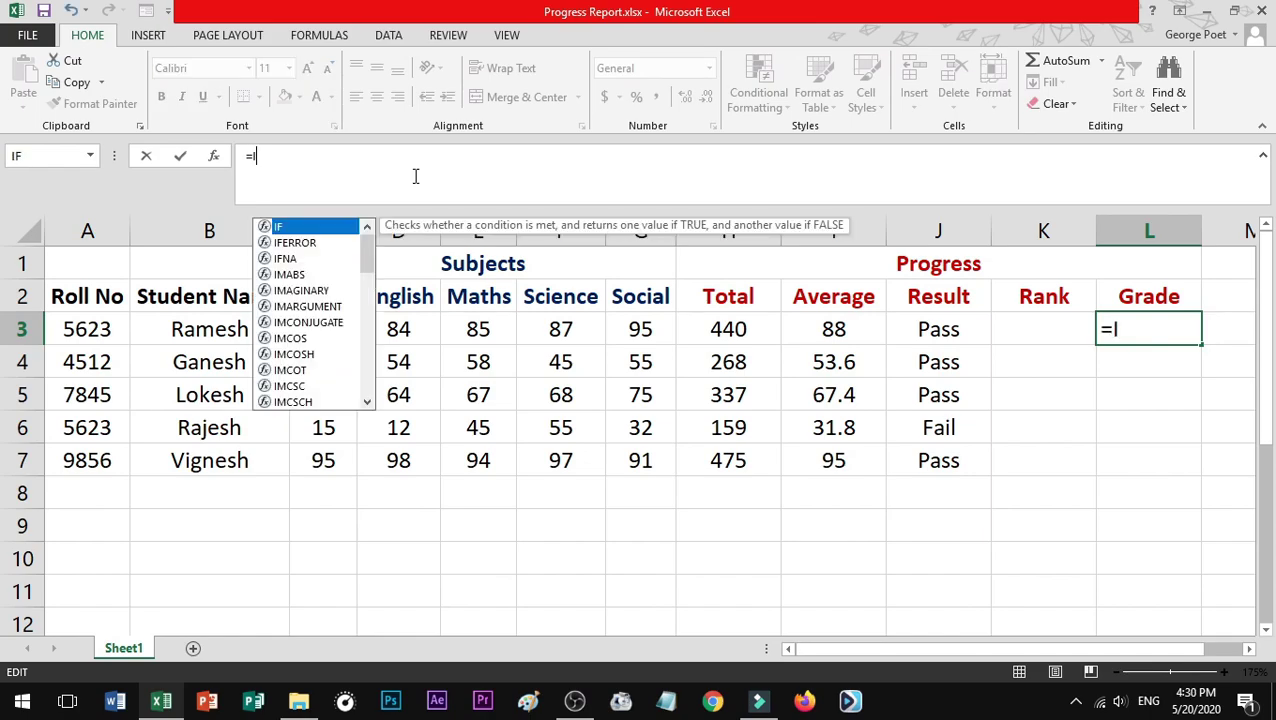
{"action": "type", "text": "F("}
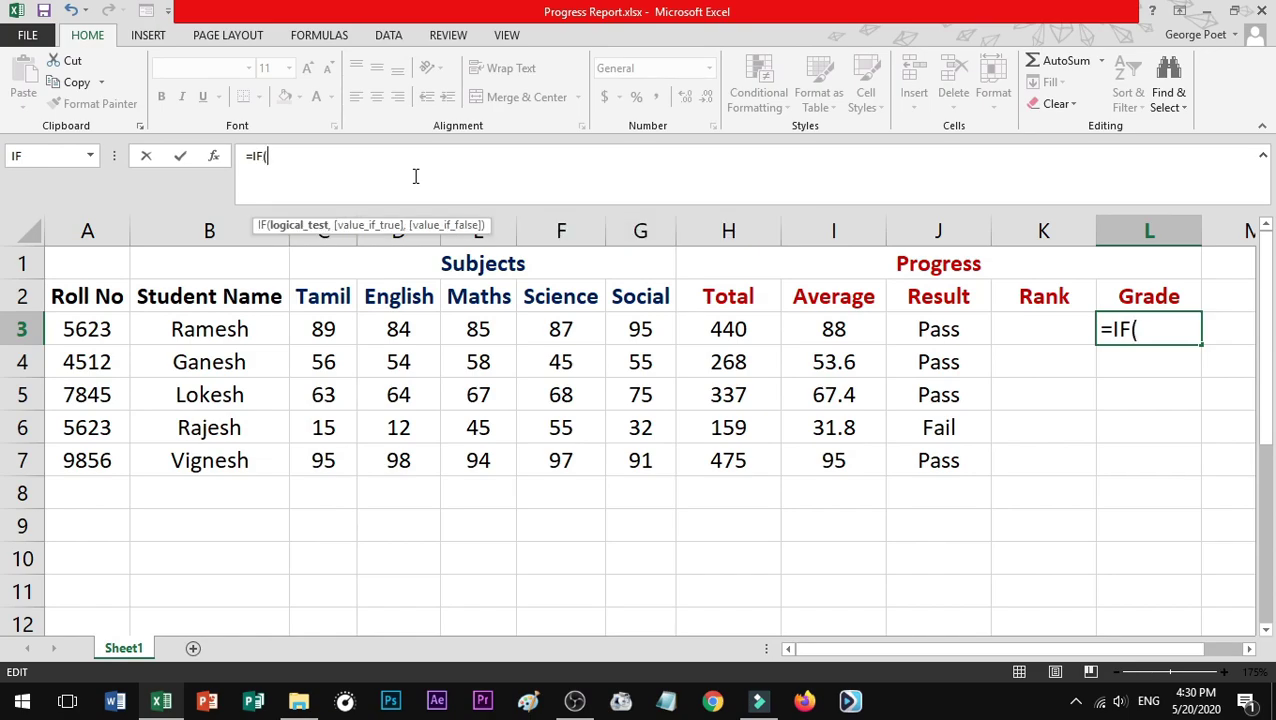
{"action": "type", "text": "if("}
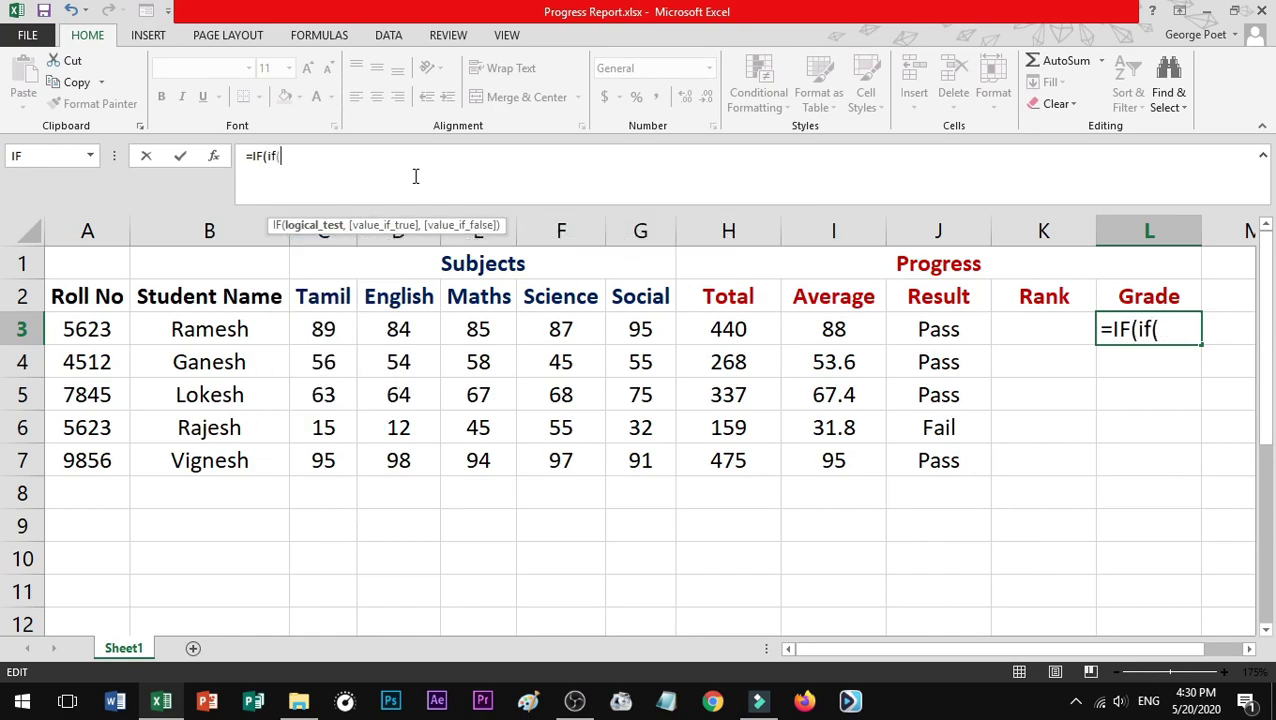
{"action": "type", "text": "if"}
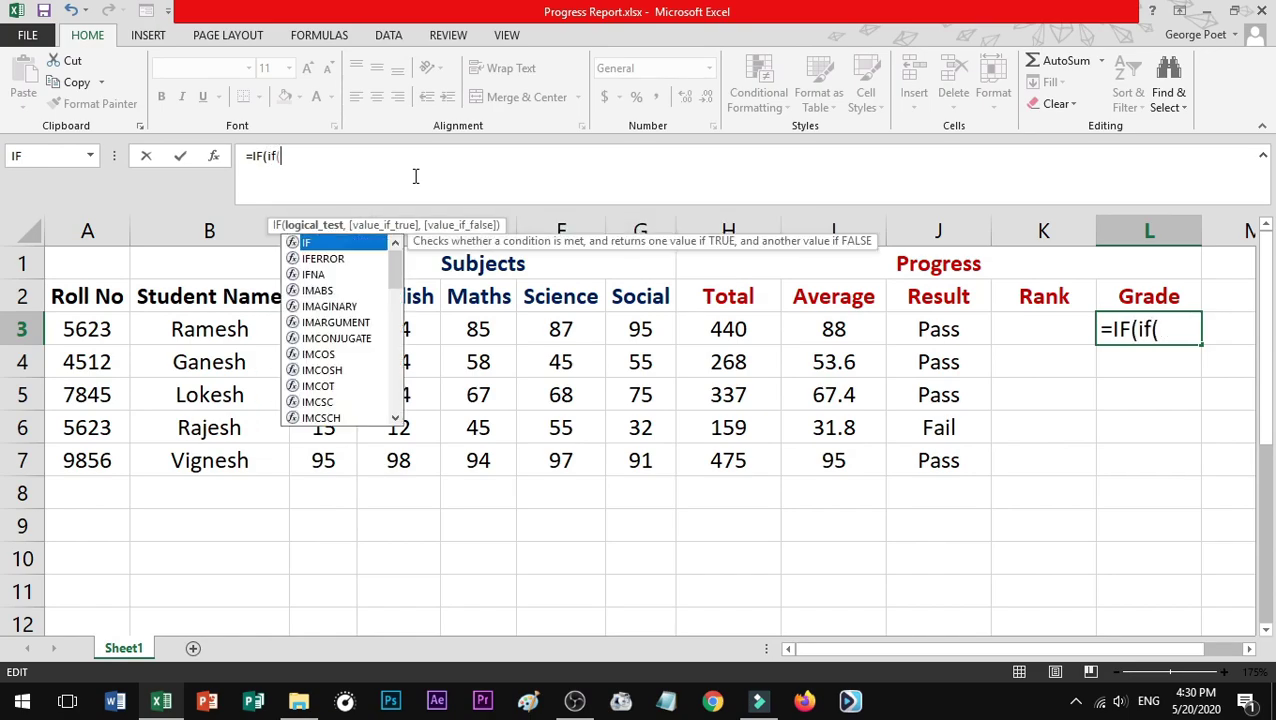
{"action": "type", "text": "("}
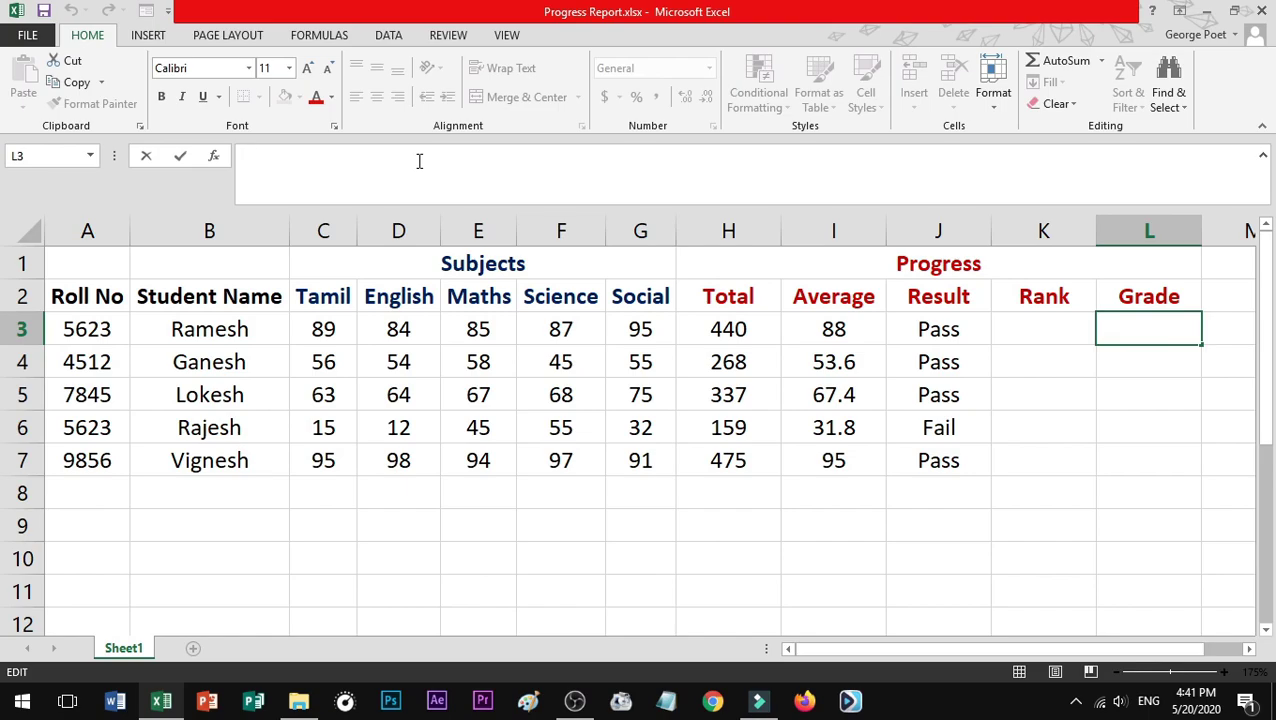
Step: Try a trial =IF(AND( formula in L3, then backspace away the extra commas and the AND part
{"action": "type", "text": "="}
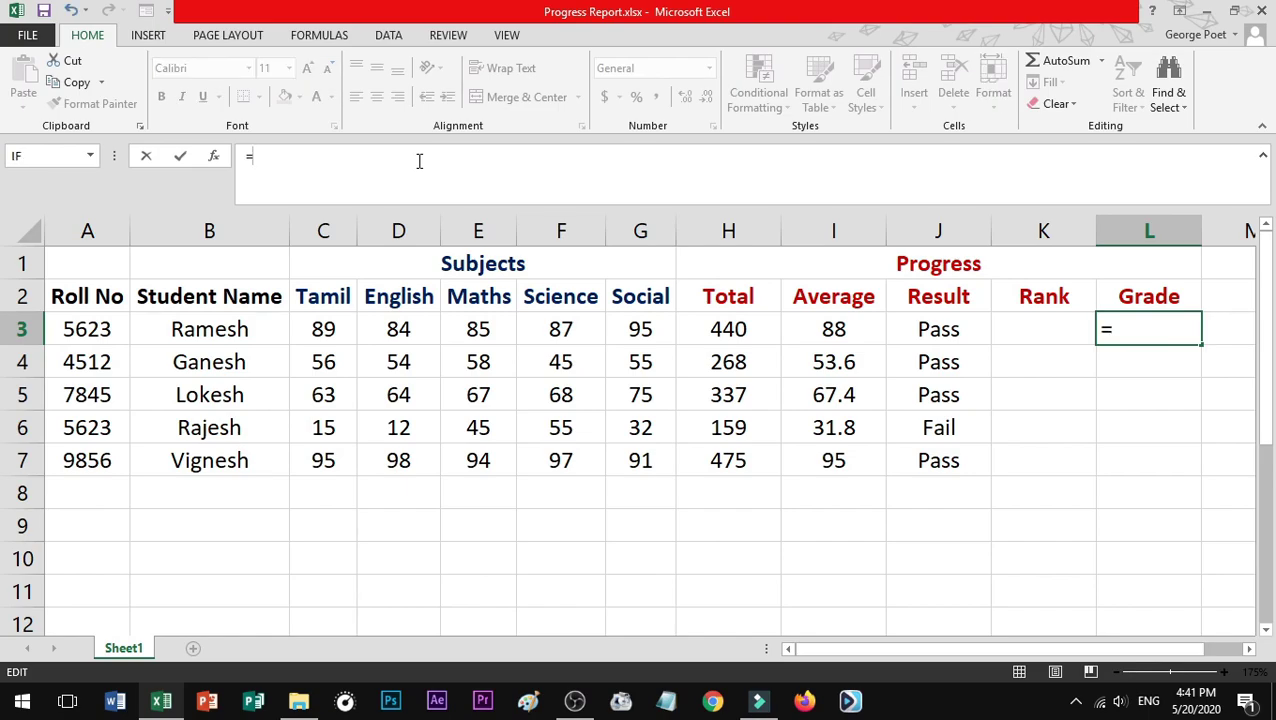
{"action": "type", "text": "If("}
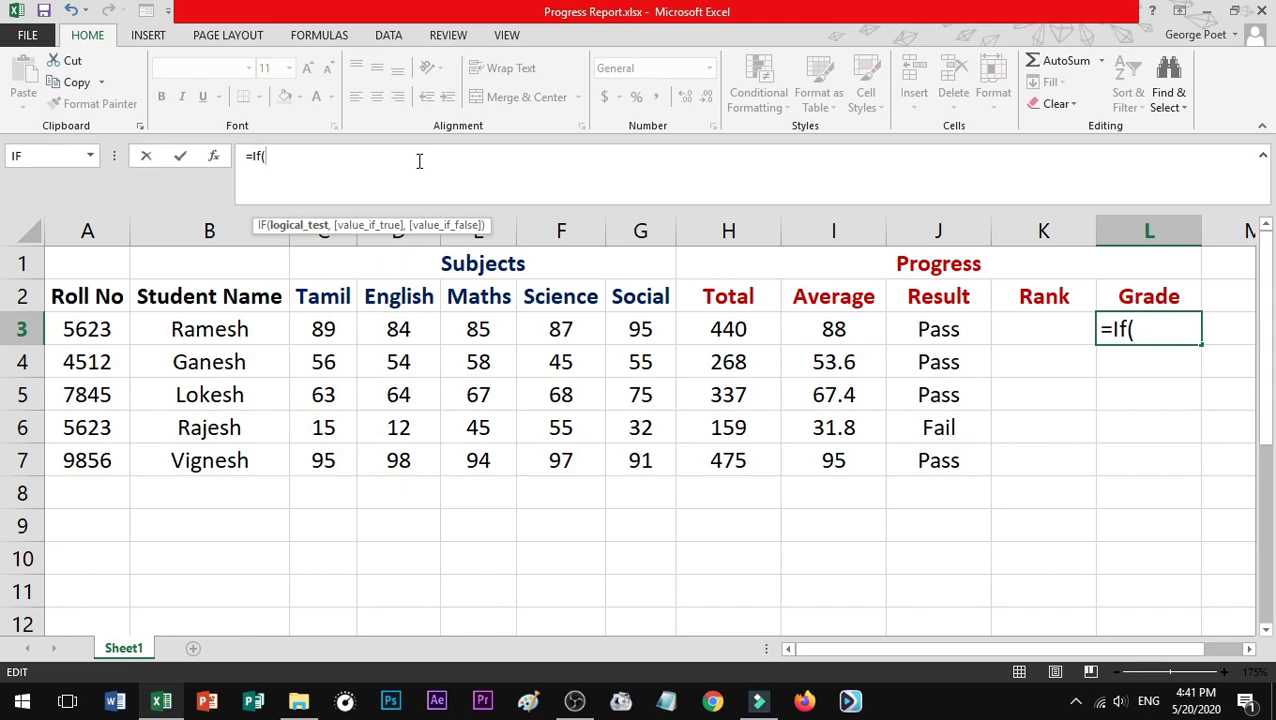
{"action": "type", "text": "and(,"}
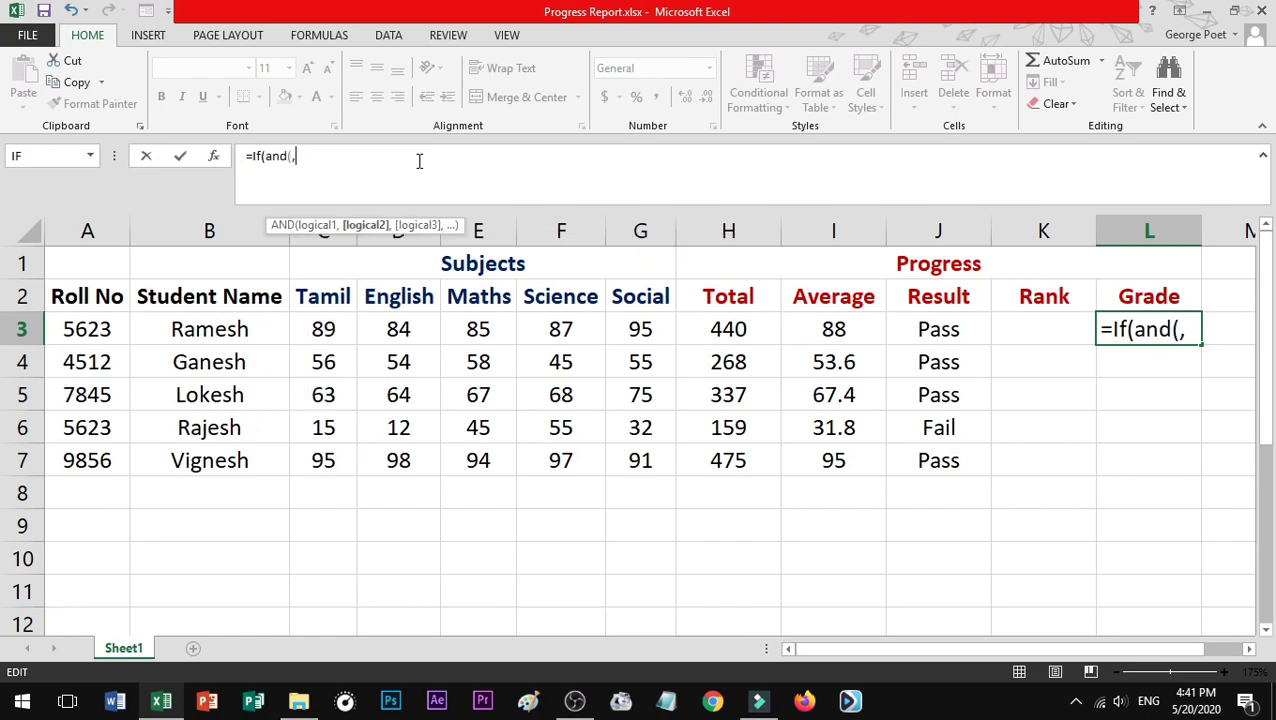
{"action": "type", "text": ",,,,,,,,,,,,,,,,,"}
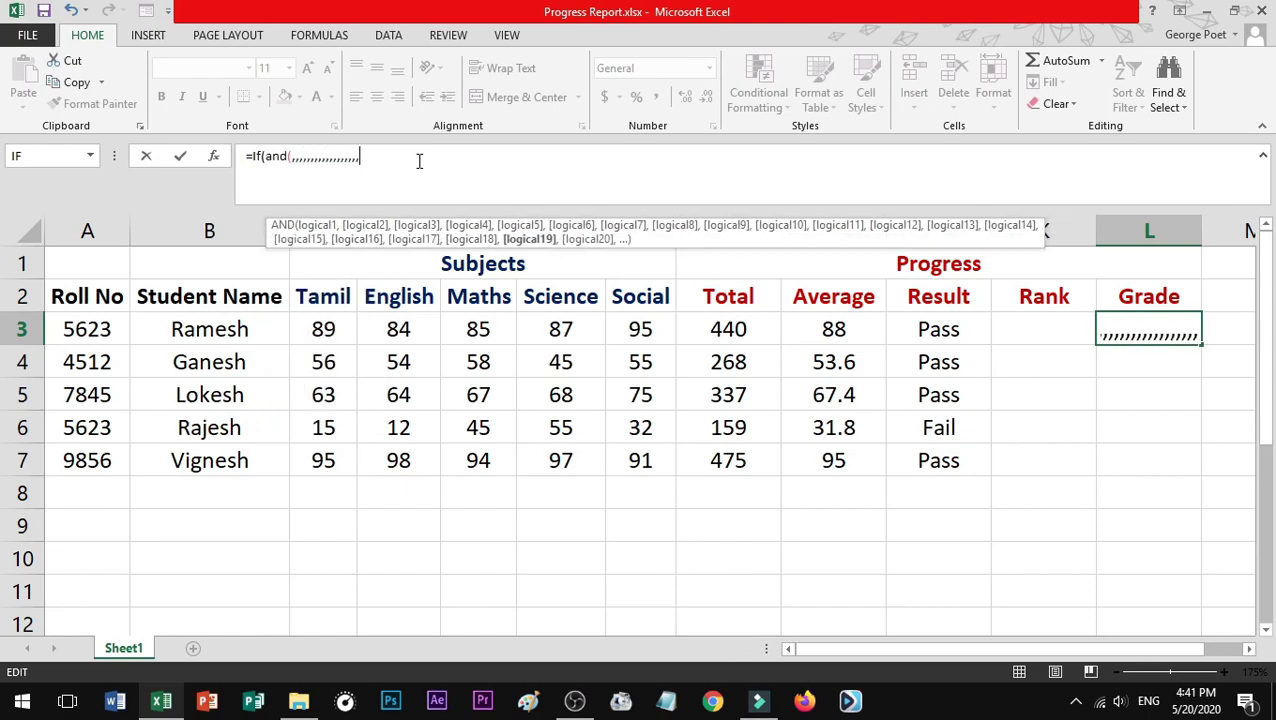
{"action": "type", "text": ",,,"}
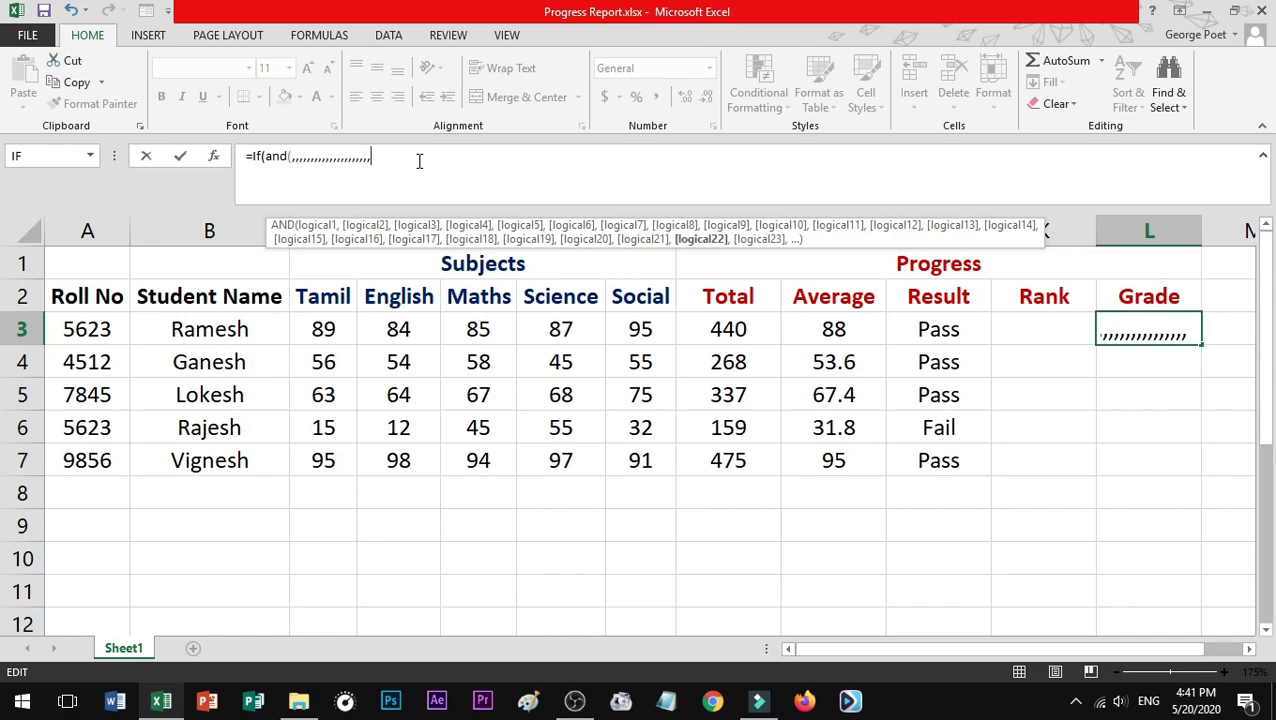
{"action": "key", "text": "BackSpace"}
{"action": "key", "text": "BackSpace"}
{"action": "key", "text": "BackSpace"}
{"action": "key", "text": "BackSpace"}
{"action": "key", "text": "BackSpace"}
{"action": "key", "text": "BackSpace"}
{"action": "key", "text": "BackSpace"}
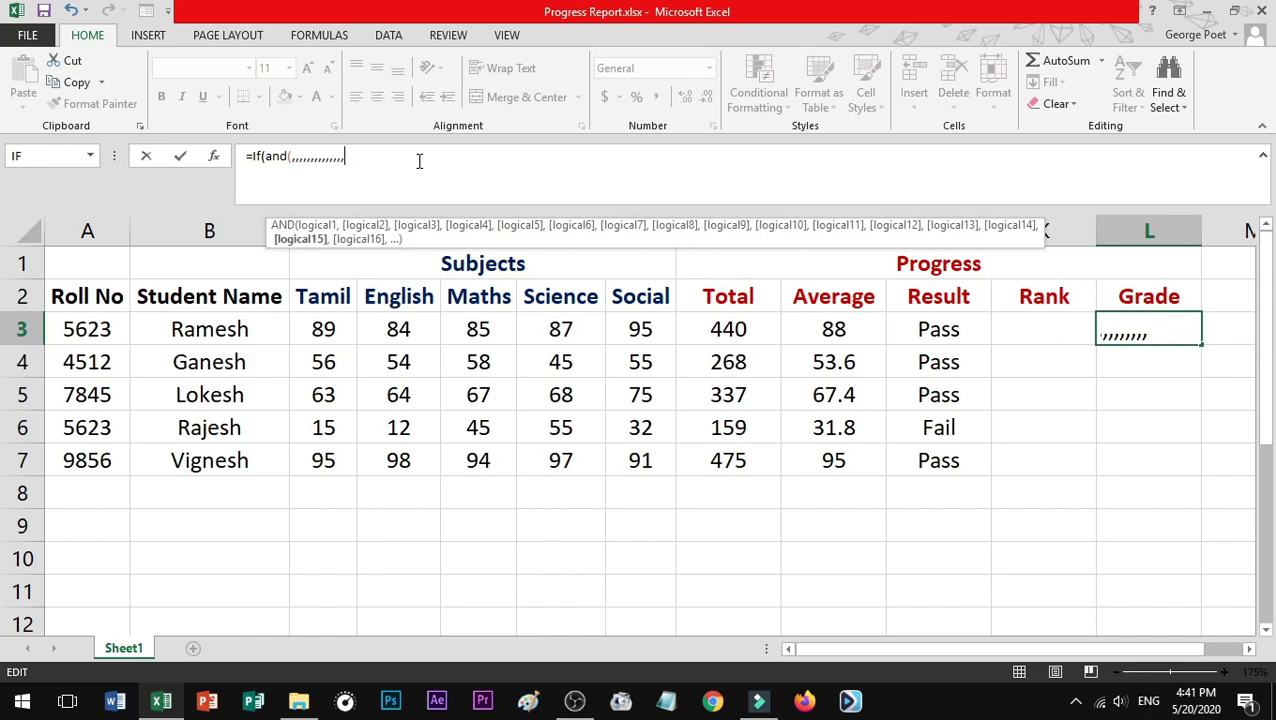
{"action": "key", "text": "BackSpace"}
{"action": "key", "text": "BackSpace"}
{"action": "key", "text": "BackSpace"}
{"action": "key", "text": "BackSpace"}
{"action": "key", "text": "BackSpace"}
{"action": "key", "text": "BackSpace"}
{"action": "key", "text": "BackSpace"}
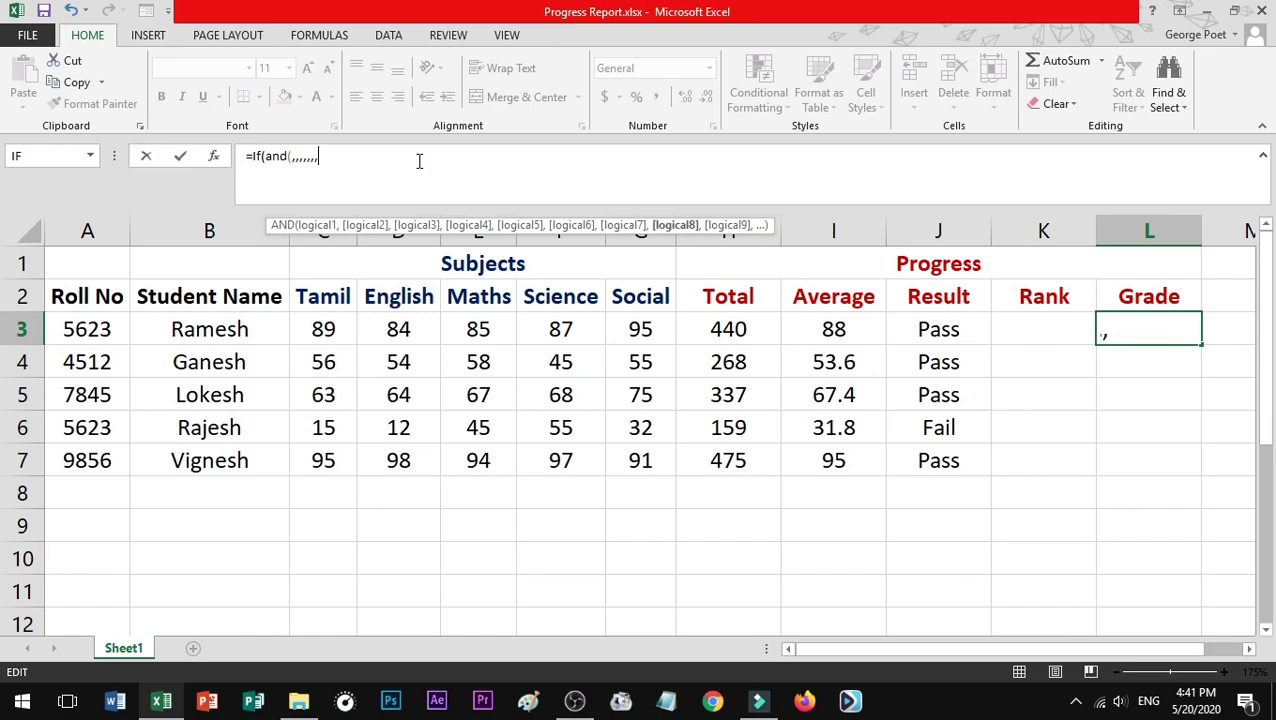
{"action": "key", "text": "BackSpace"}
{"action": "key", "text": "BackSpace"}
{"action": "key", "text": "BackSpace"}
{"action": "key", "text": "BackSpace"}
{"action": "key", "text": "BackSpace"}
{"action": "key", "text": "BackSpace"}
{"action": "key", "text": "BackSpace"}
{"action": "key", "text": "BackSpace"}
{"action": "key", "text": "BackSpace"}
{"action": "key", "text": "BackSpace"}
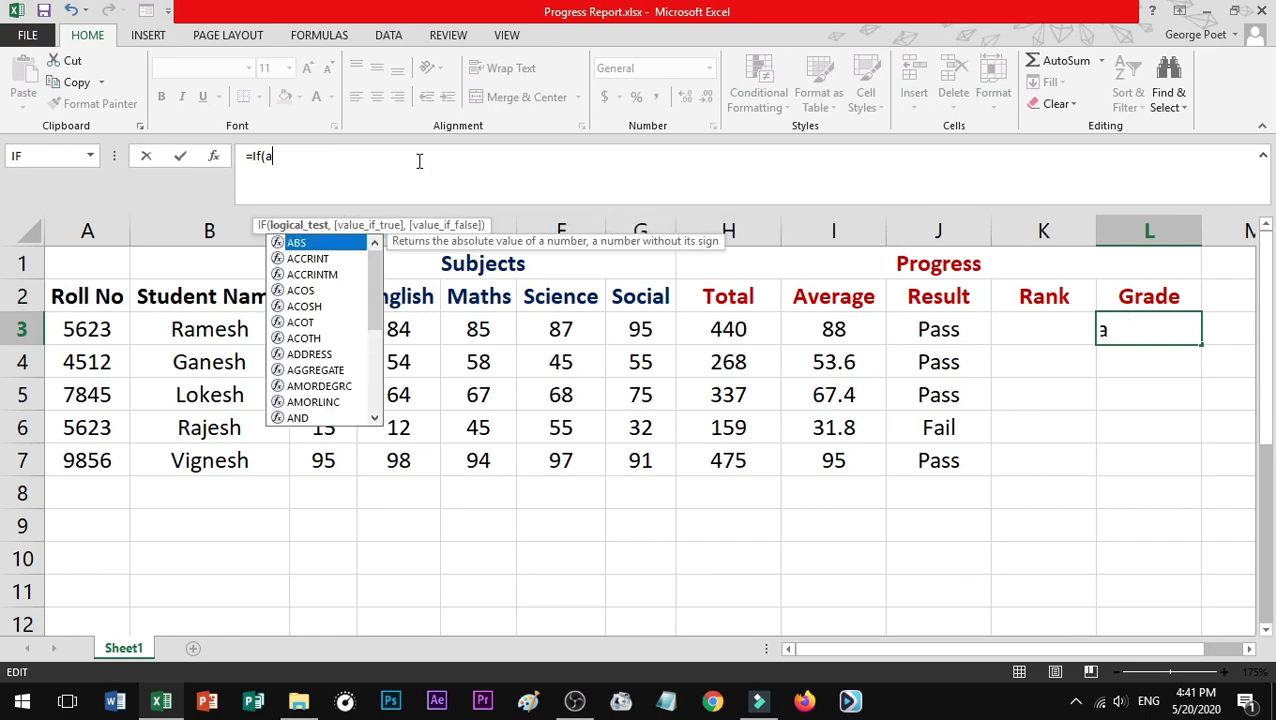
{"action": "key", "text": "BackSpace"}
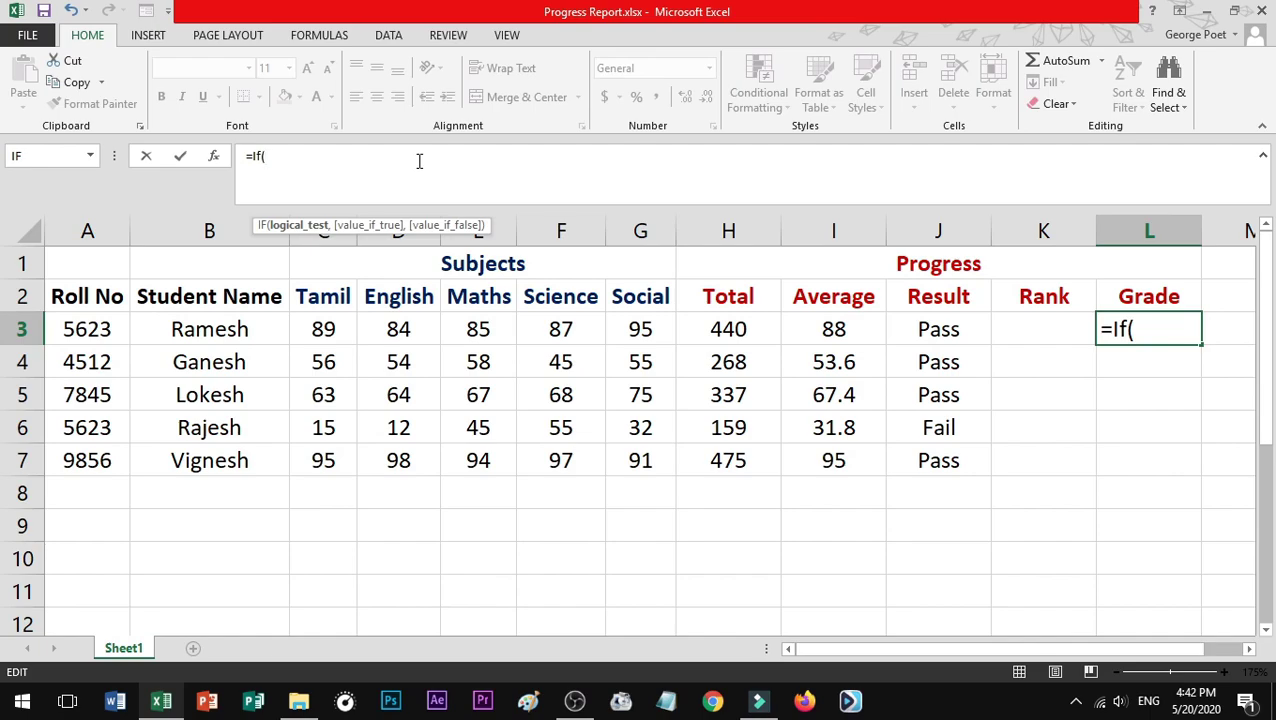
{"action": "type", "text": "and(,,,,,,,,,,,,,,,,,,,"}
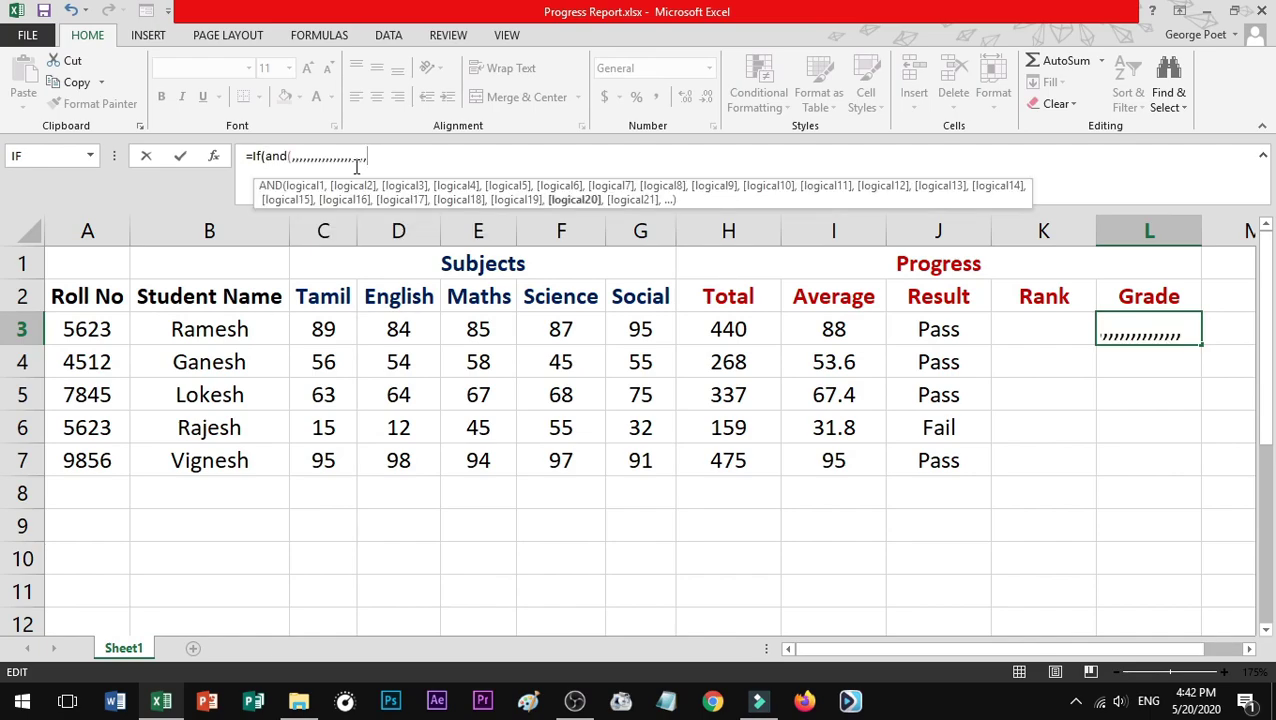
{"action": "key", "text": "BackSpace"}
{"action": "key", "text": "BackSpace"}
{"action": "key", "text": "BackSpace"}
{"action": "key", "text": "BackSpace"}
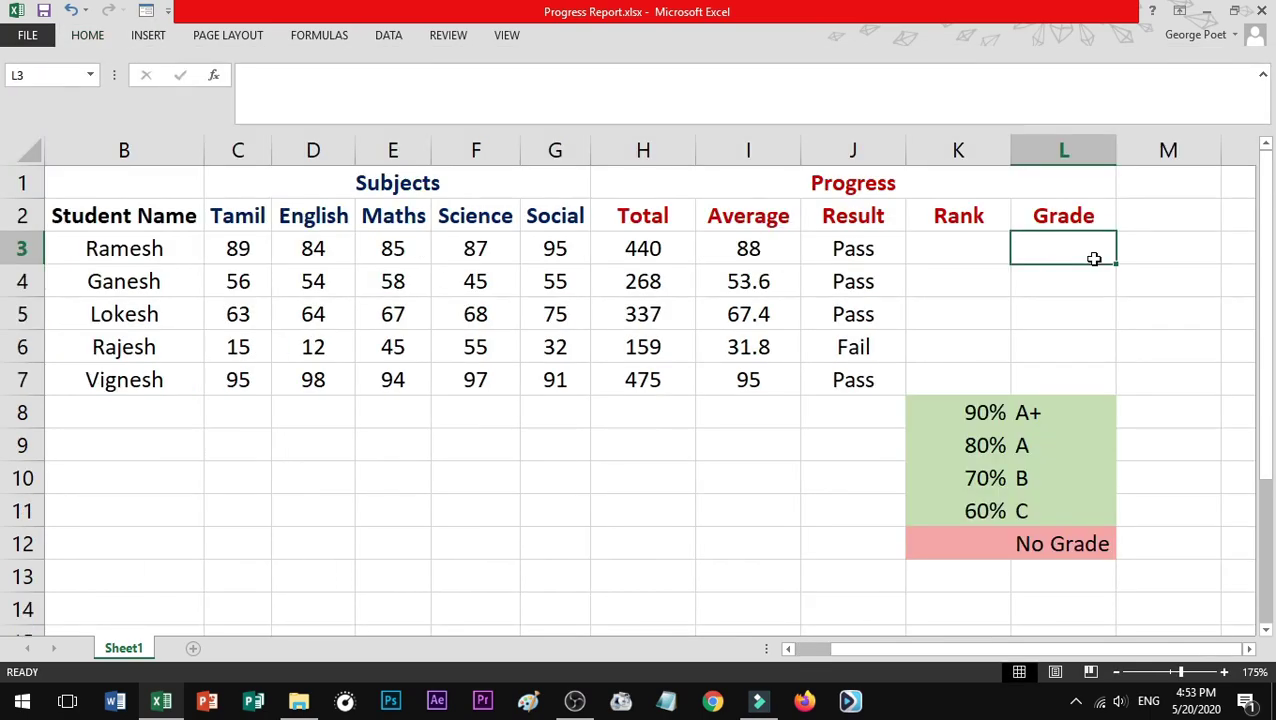
{"action": "left_click", "coordinate": [1065, 273]}
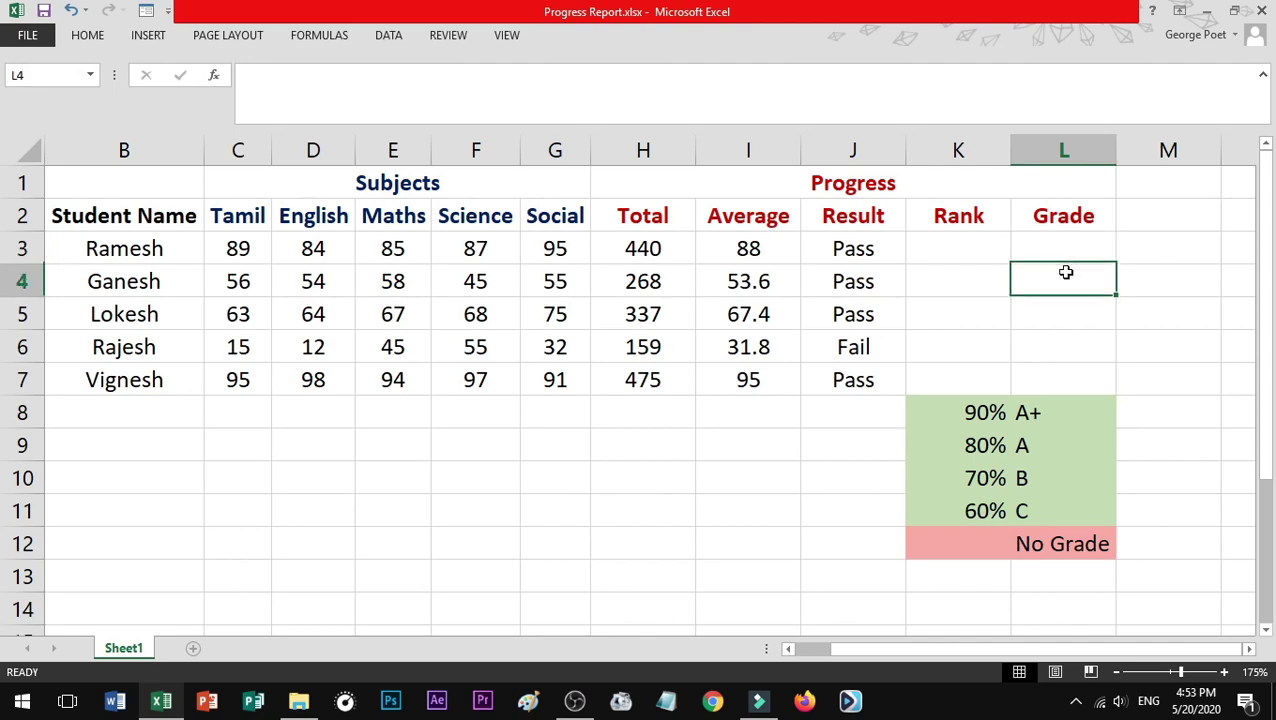
{"action": "left_click", "coordinate": [1064, 248]}
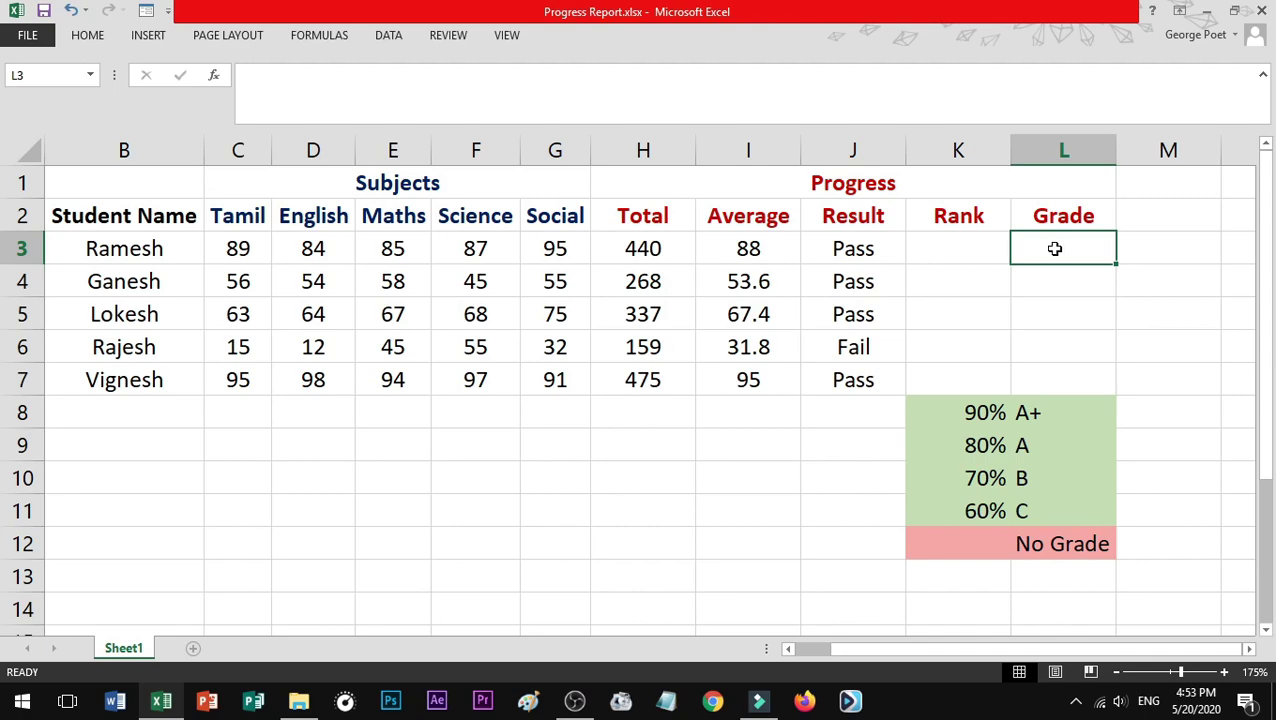
{"action": "left_click", "coordinate": [757, 250]}
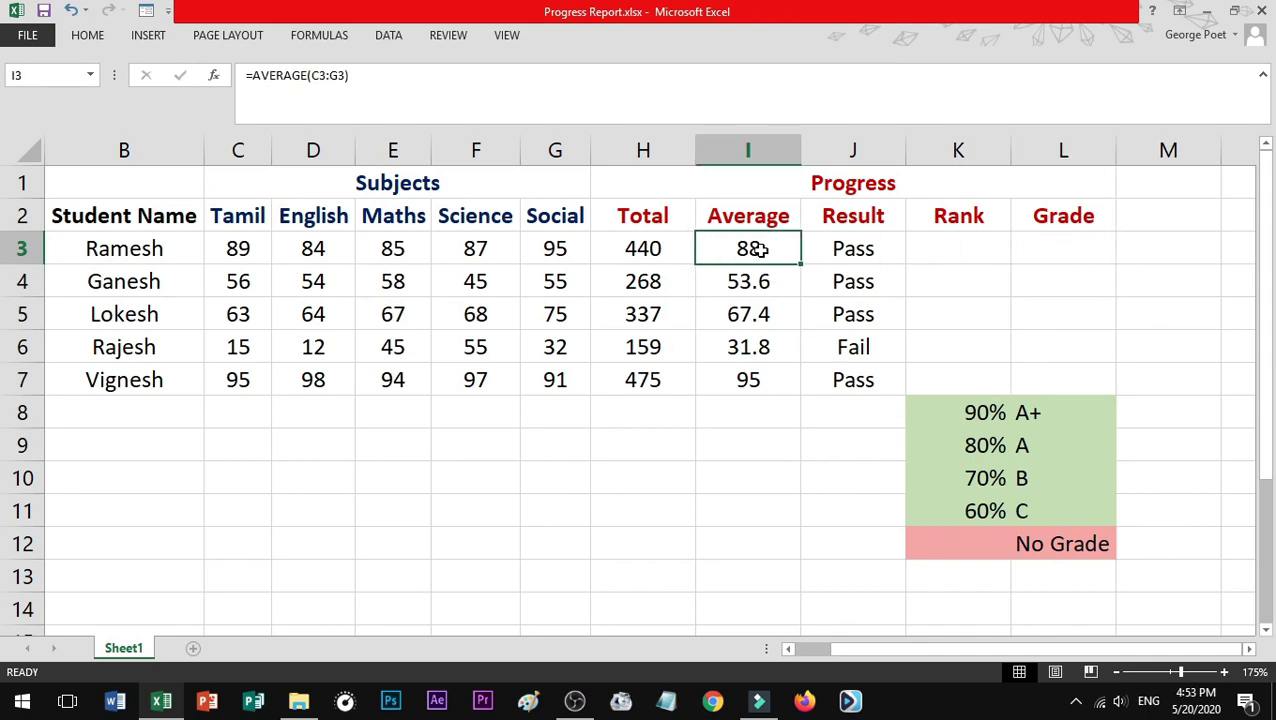
{"action": "left_click", "coordinate": [1092, 417]}
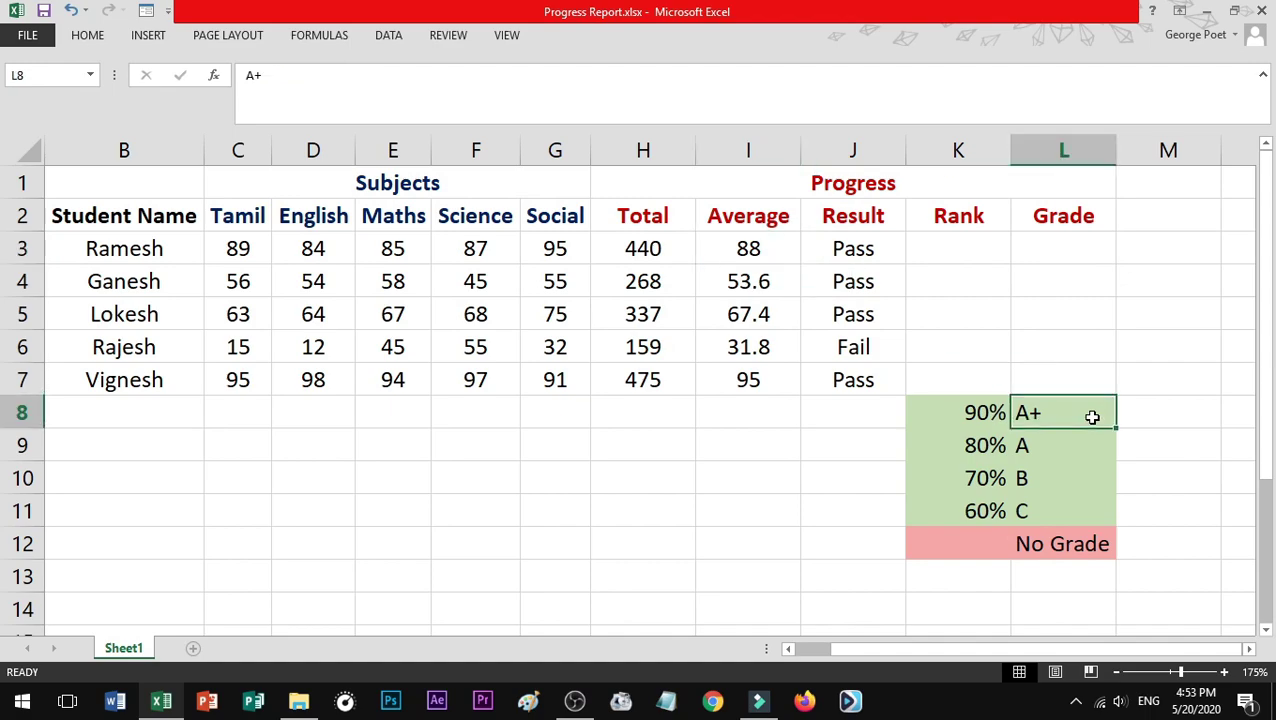
{"action": "left_click", "coordinate": [950, 446]}
{"action": "left_click", "coordinate": [1058, 448]}
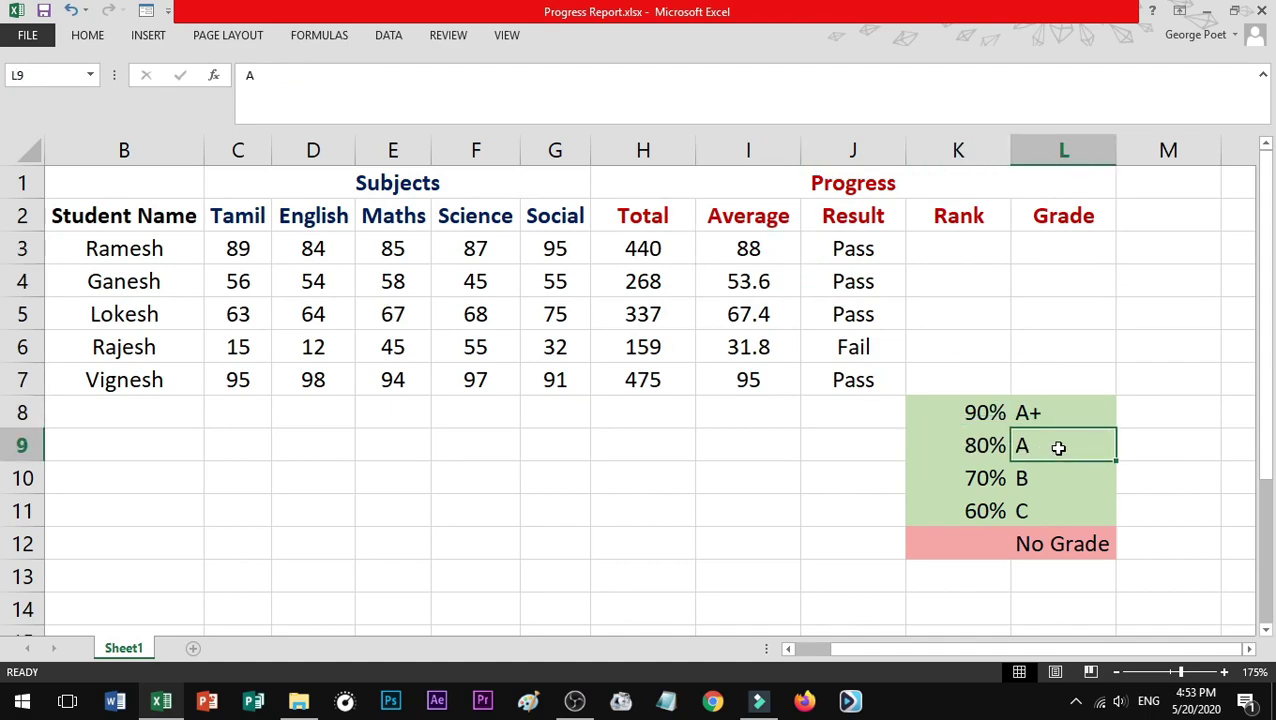
{"action": "left_click", "coordinate": [956, 478]}
{"action": "left_click", "coordinate": [1046, 487]}
{"action": "left_click", "coordinate": [985, 508]}
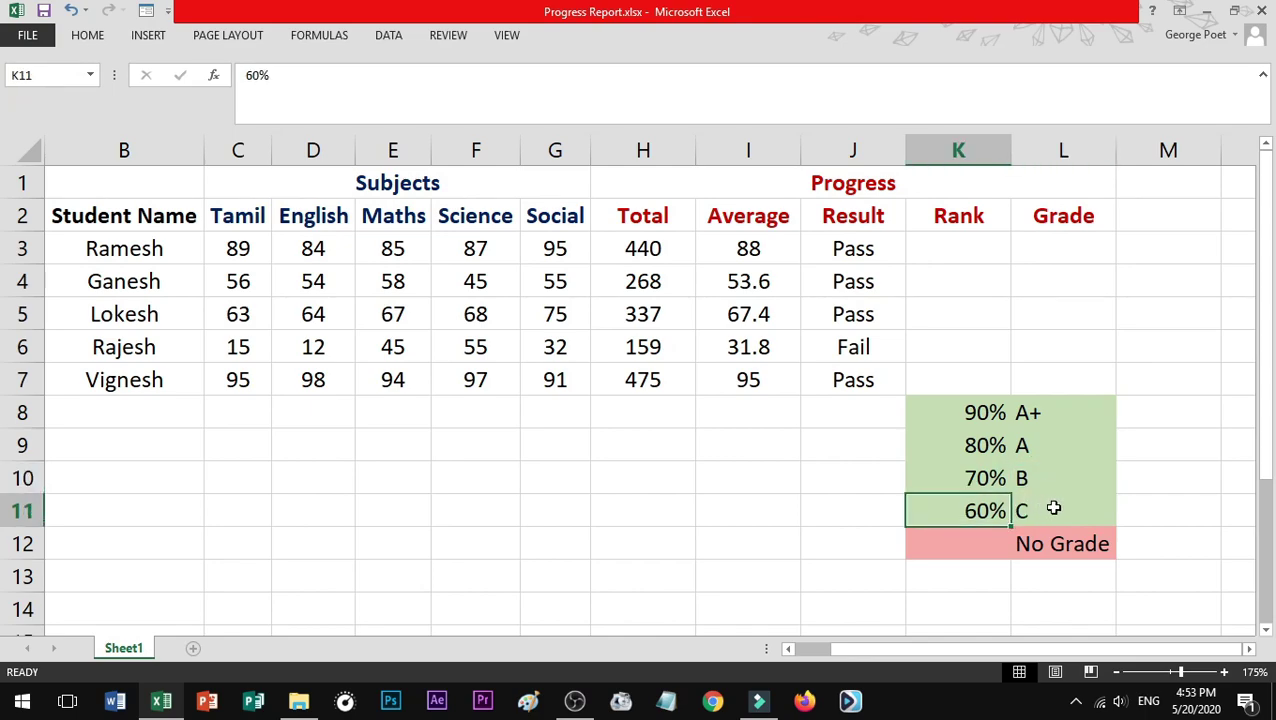
{"action": "left_click", "coordinate": [1054, 507]}
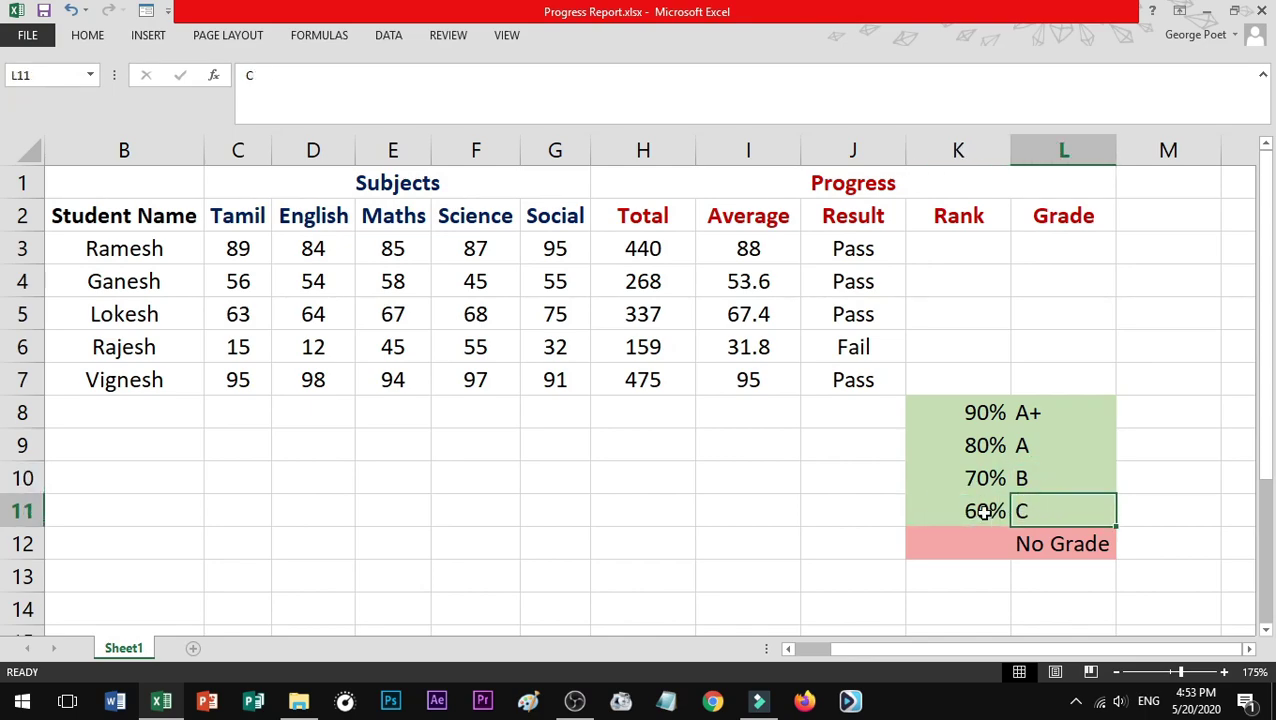
{"action": "left_click", "coordinate": [1040, 543]}
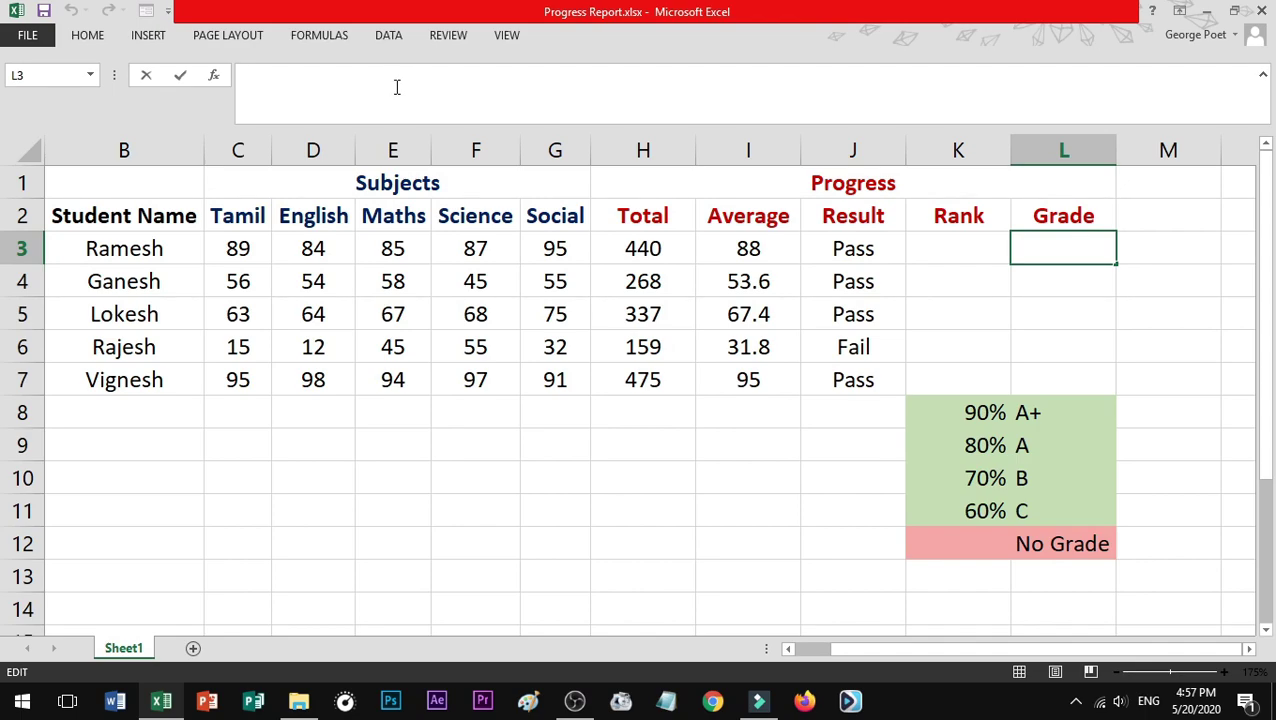
Step: Begin L3's formula as =IF(I3>=90,"A+",IF( so averages of 90 or more get A+
{"action": "type", "text": "=IF"}
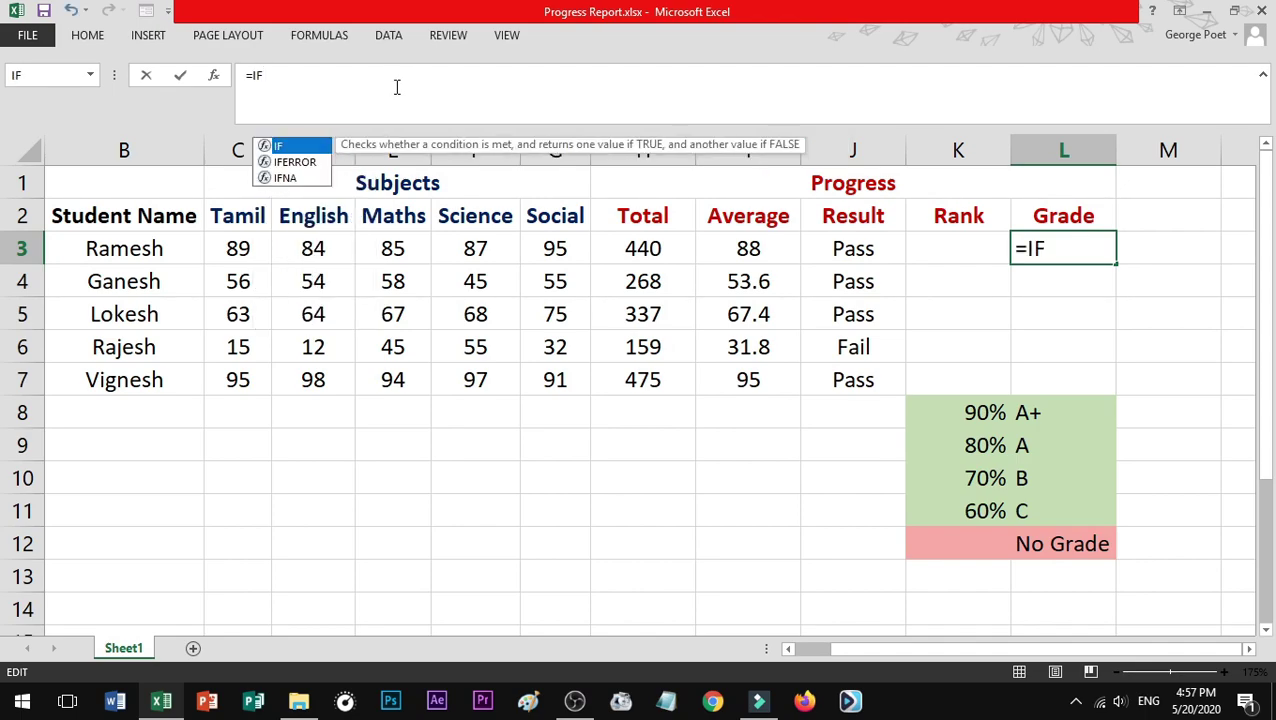
{"action": "type", "text": "("}
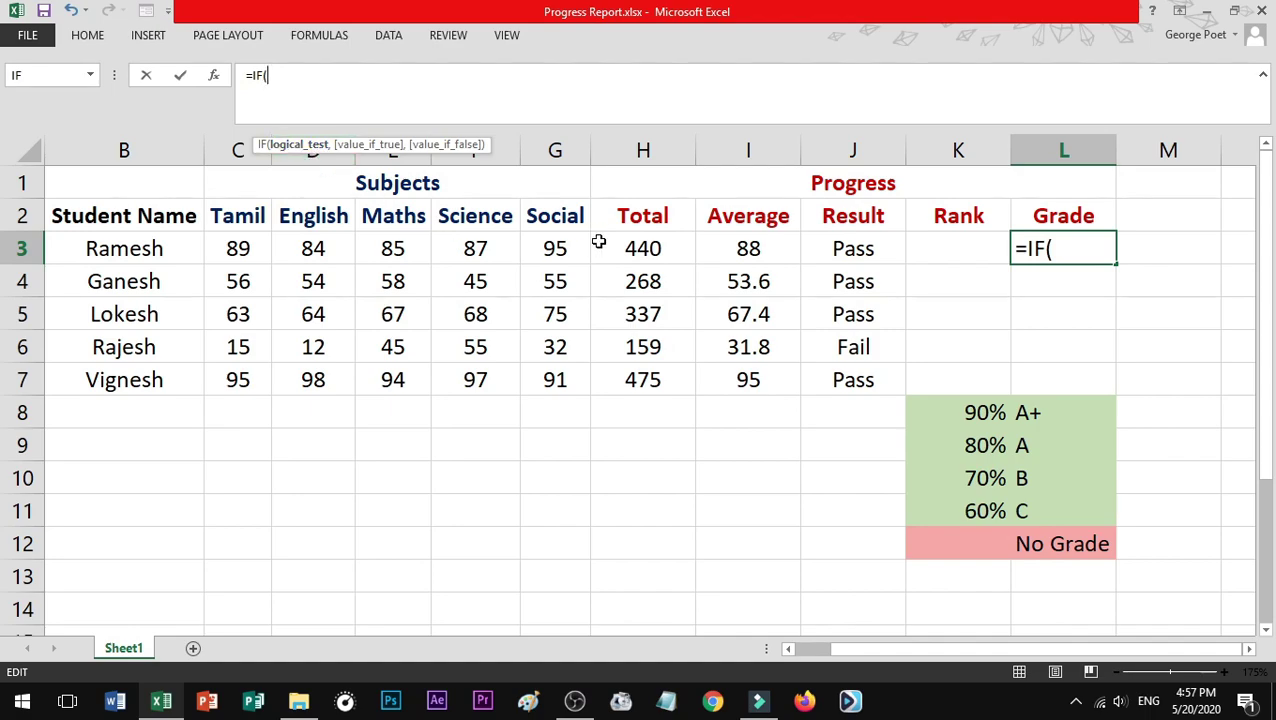
{"action": "left_click", "coordinate": [745, 252]}
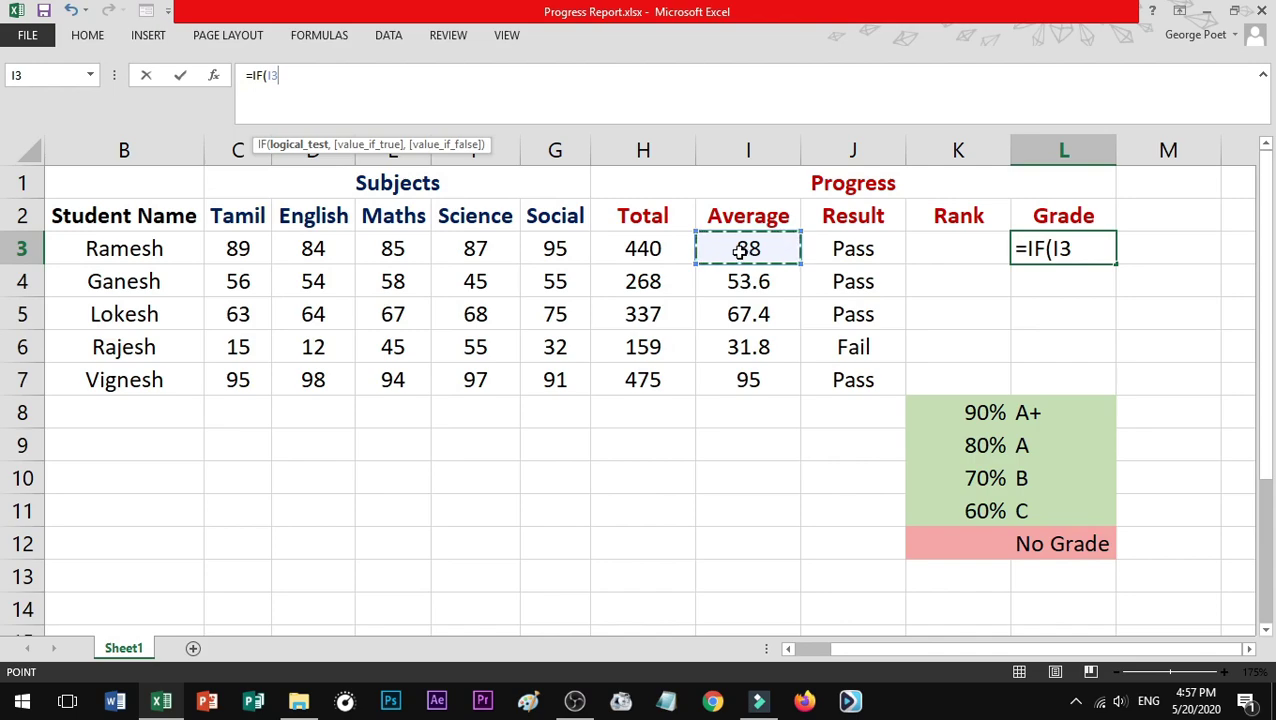
{"action": "type", "text": ">=90"}
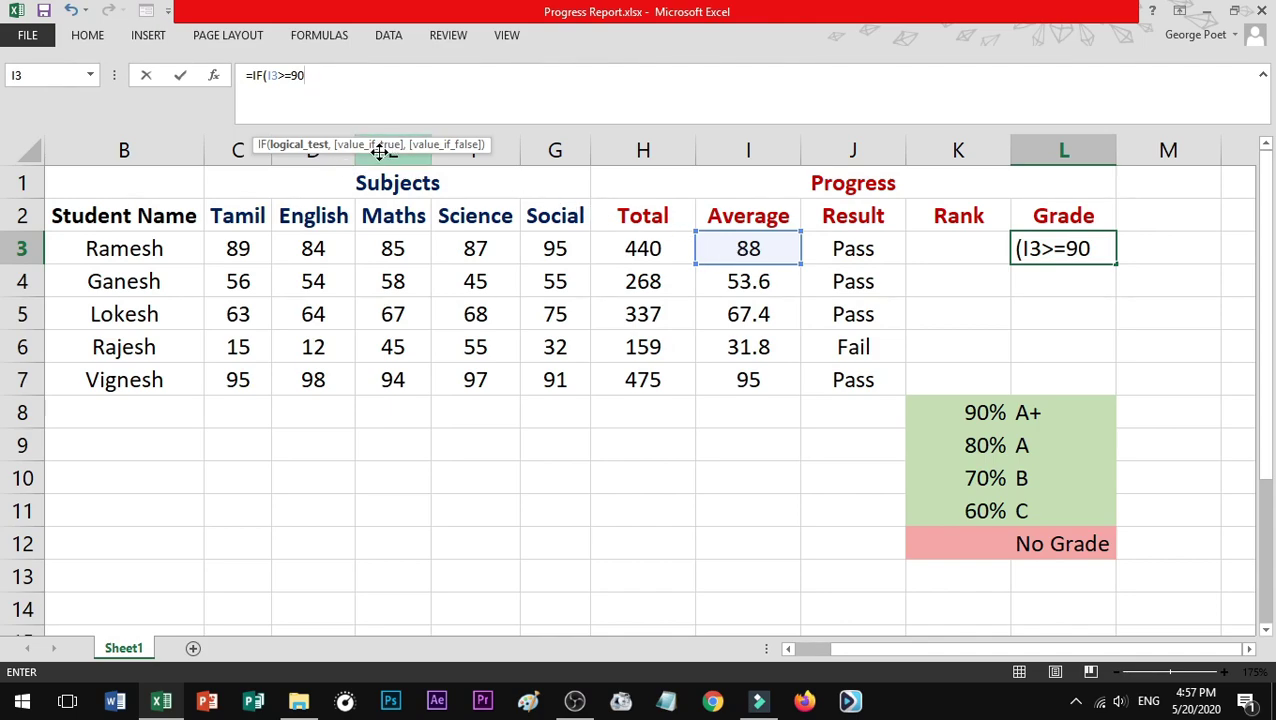
{"action": "type", "text": ","}
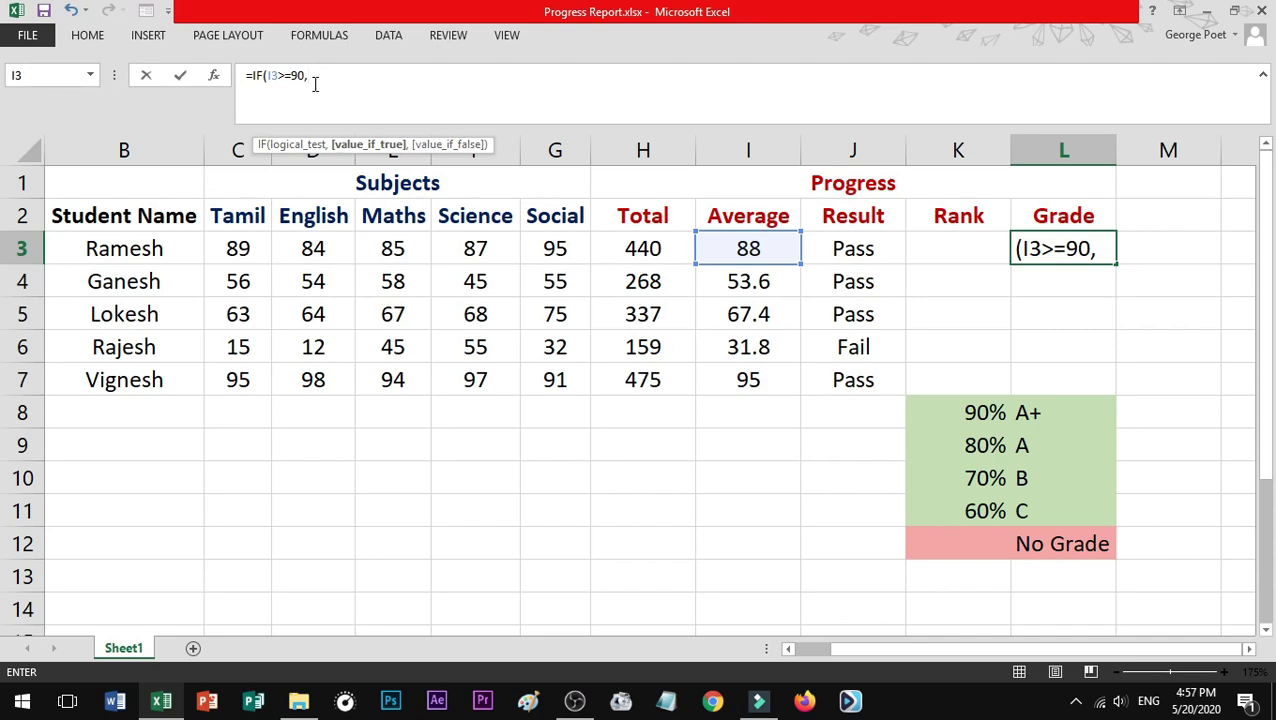
{"action": "type", "text": "\"A+"}
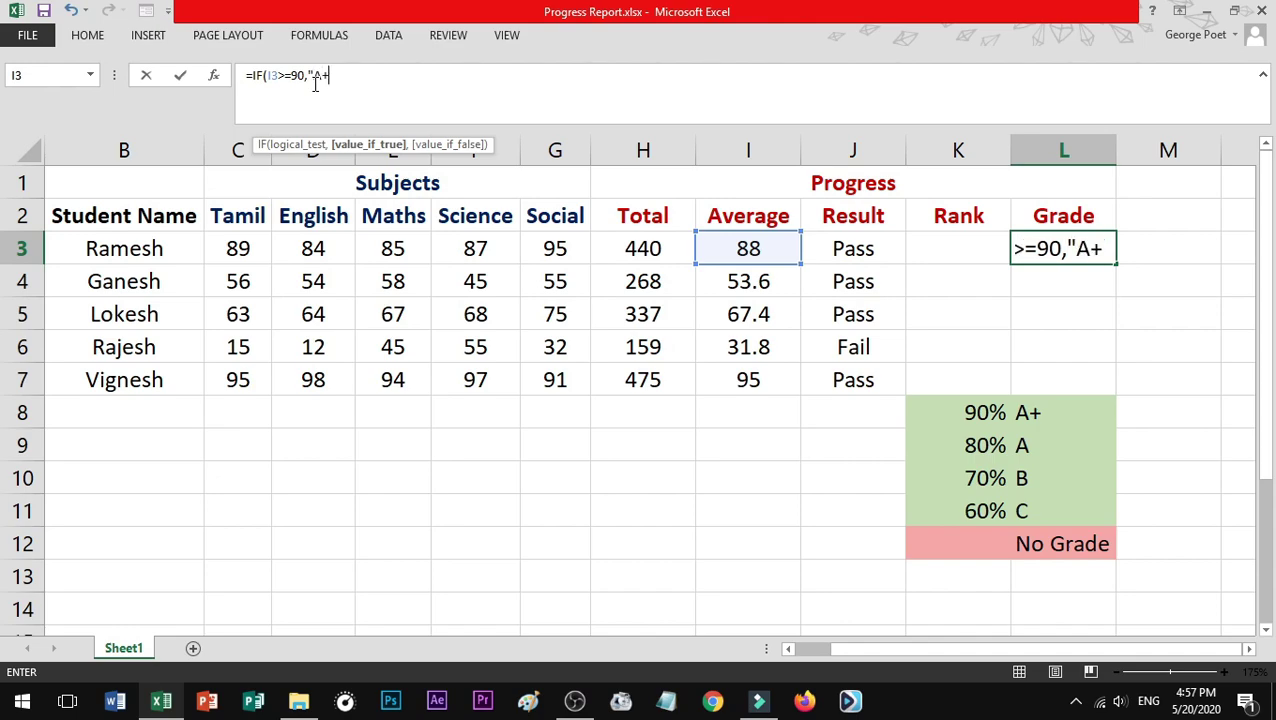
{"action": "type", "text": "\","}
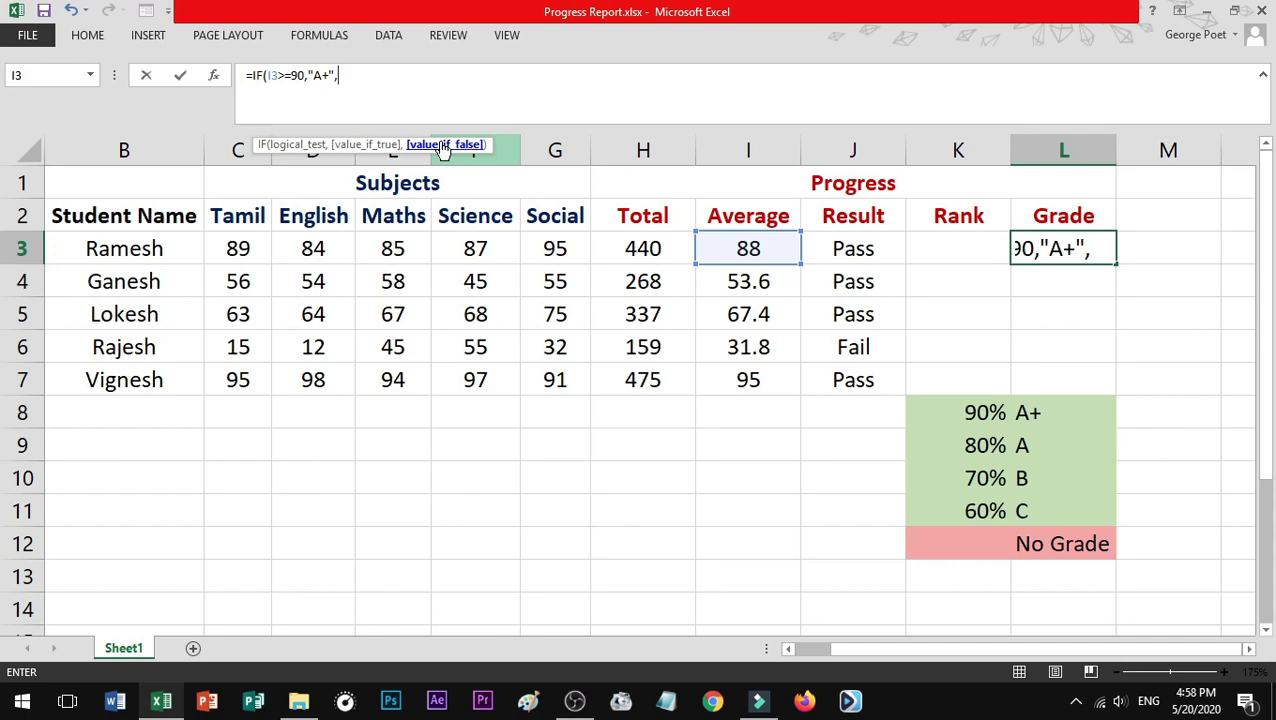
{"action": "type", "text": "If"}
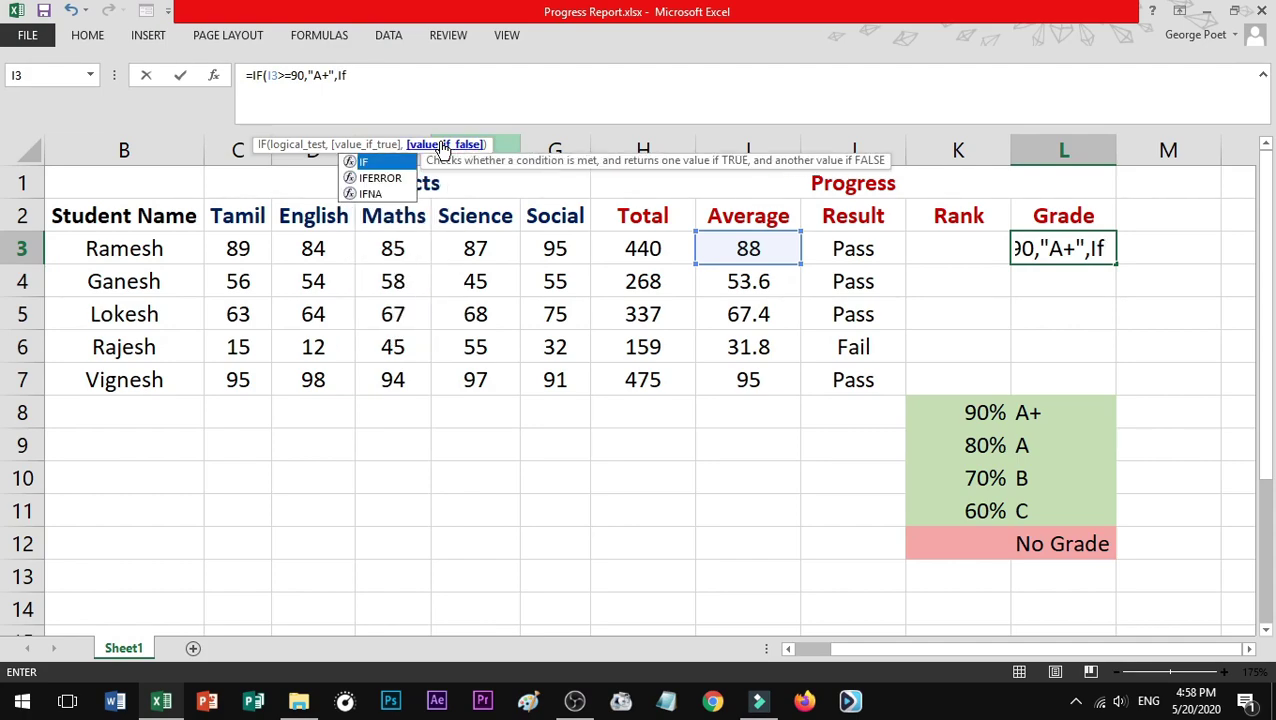
{"action": "type", "text": "("}
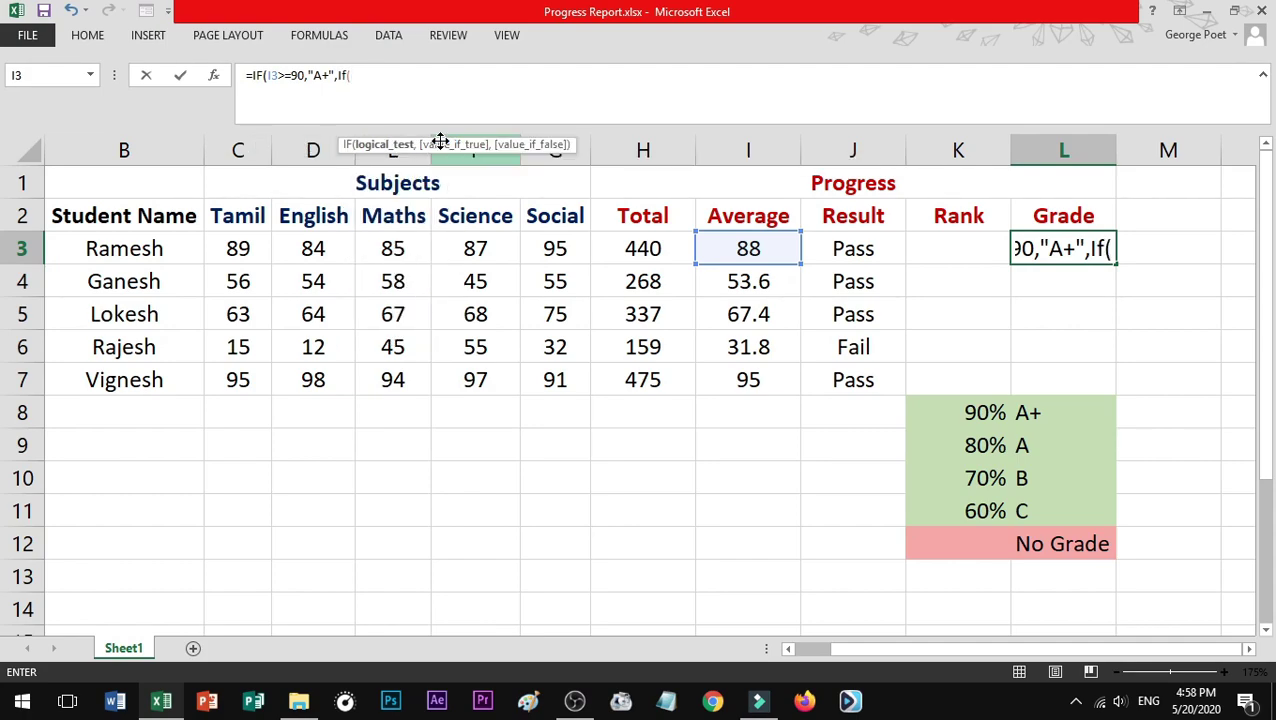
{"action": "left_click_drag", "start_coordinate": [440, 140], "coordinate": [475, 104]}
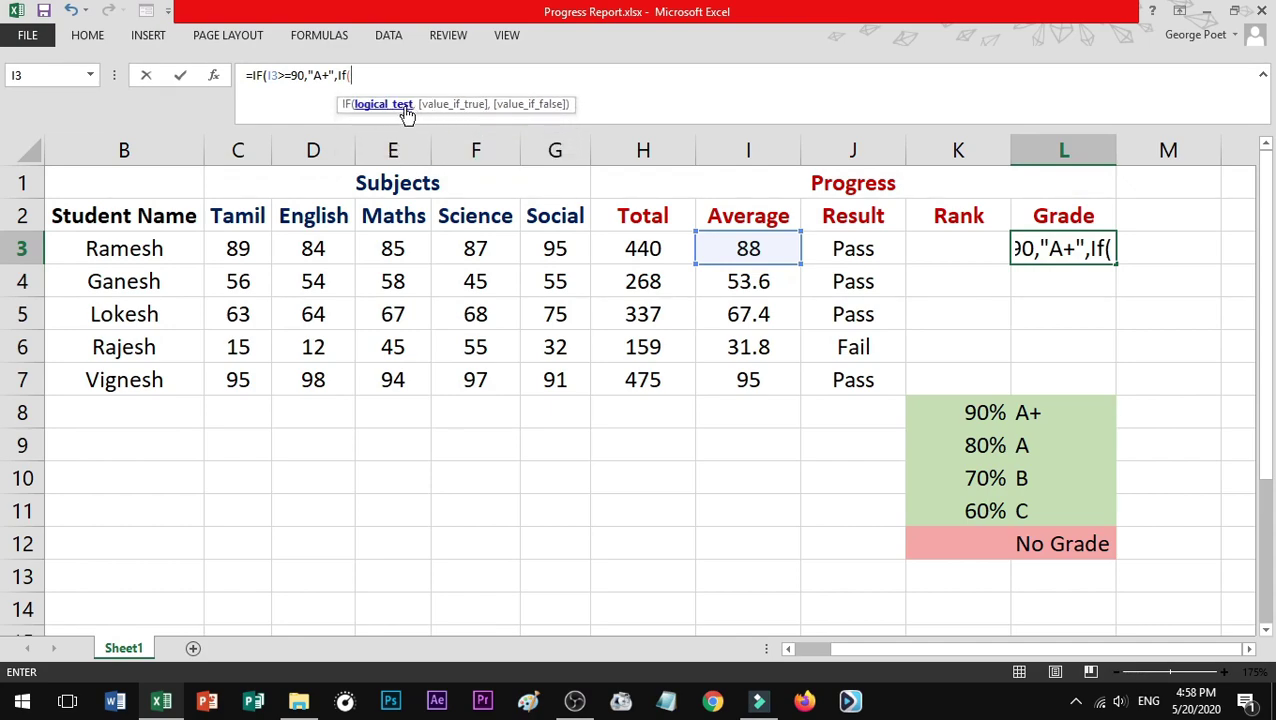
Step: Add the second test I3>=80 returning "A" and begin the next nested IF
{"action": "left_click", "coordinate": [729, 249]}
{"action": "type", "text": ">="}
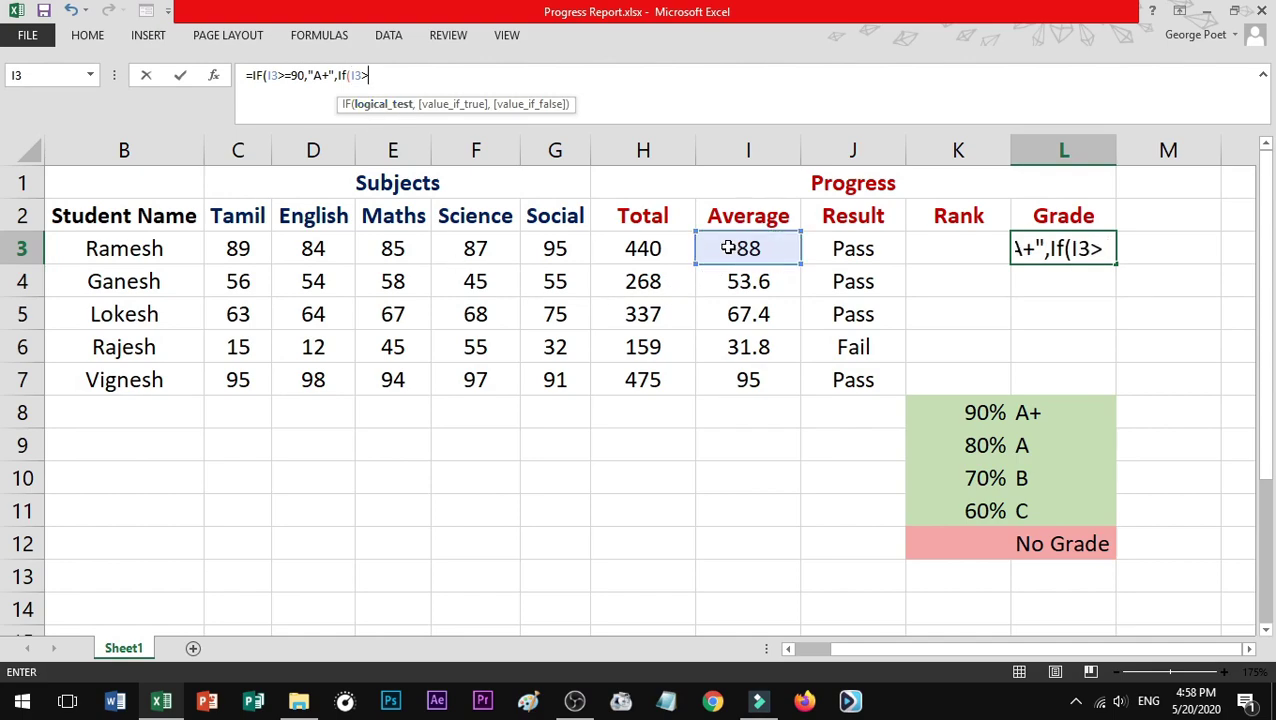
{"action": "type", "text": "8"}
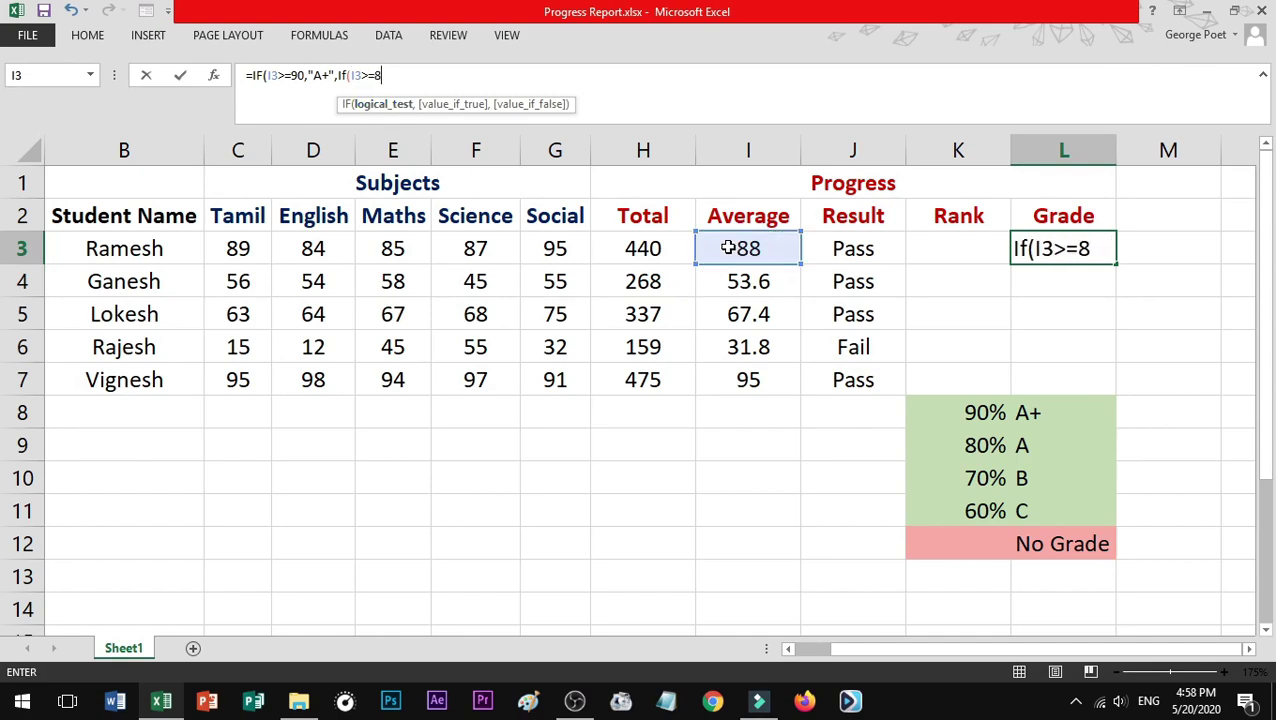
{"action": "type", "text": "0,"}
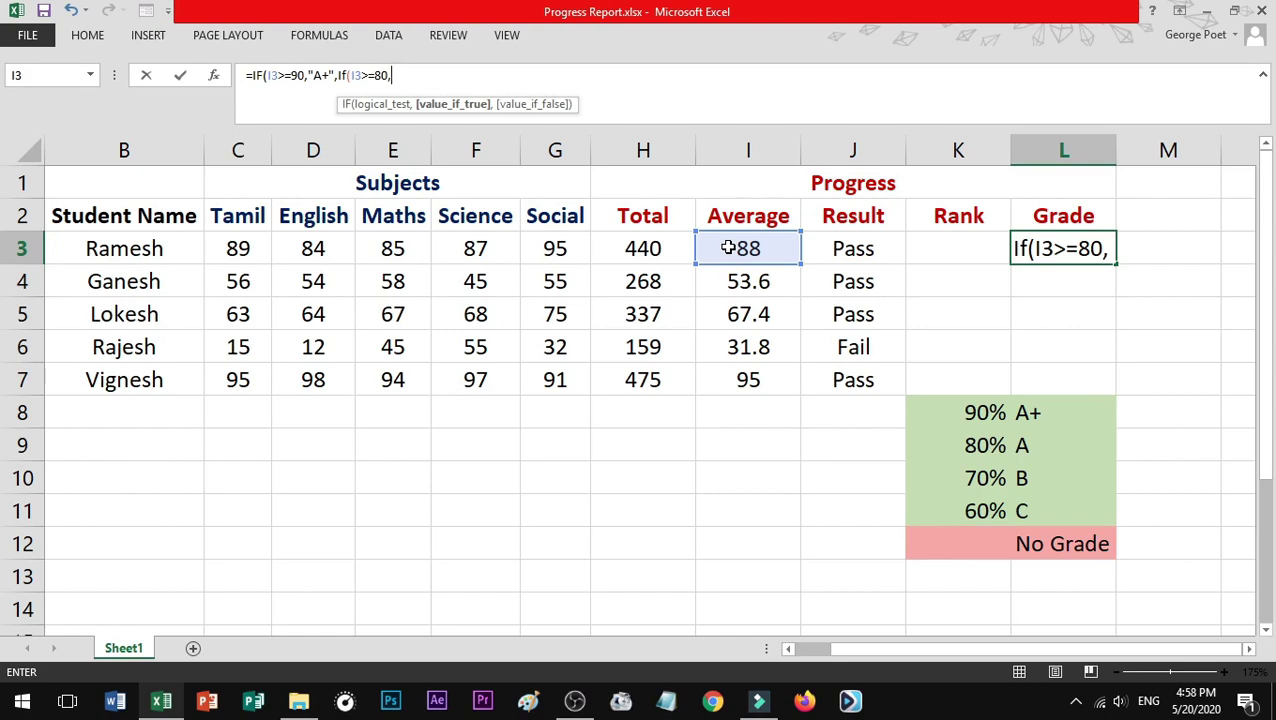
{"action": "type", "text": "\""}
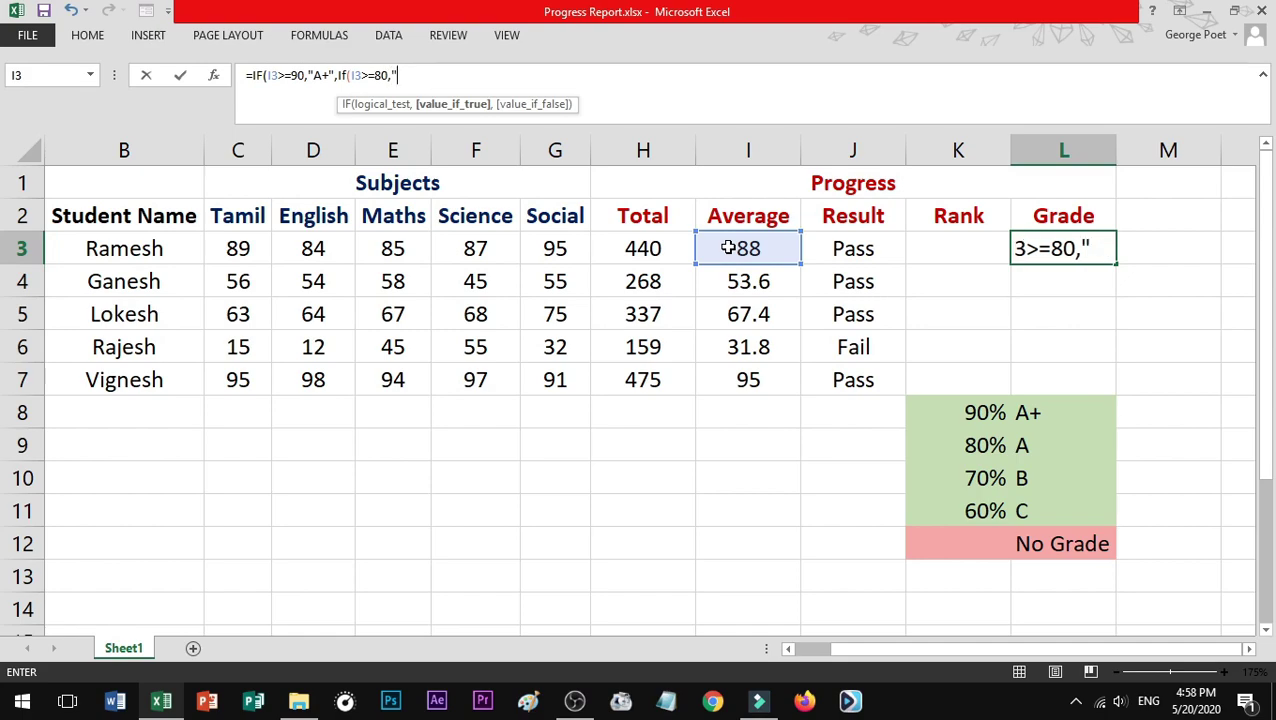
{"action": "type", "text": "A\","}
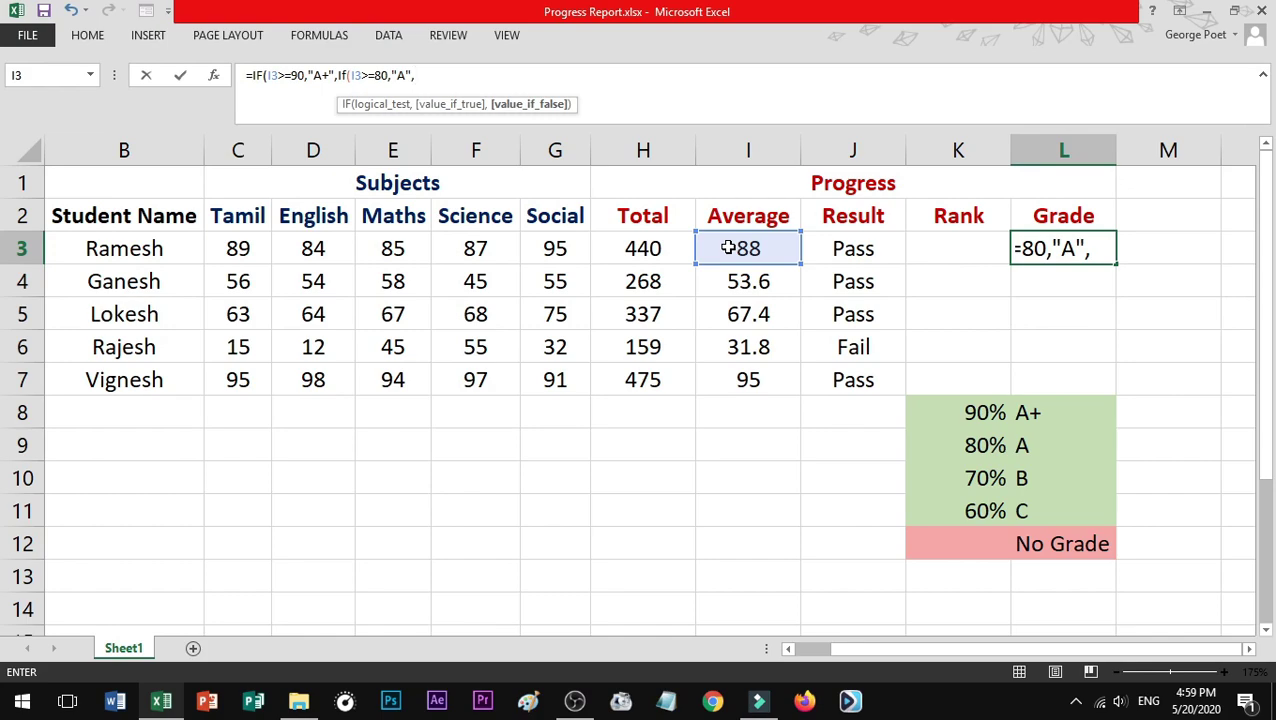
{"action": "type", "text": "if"}
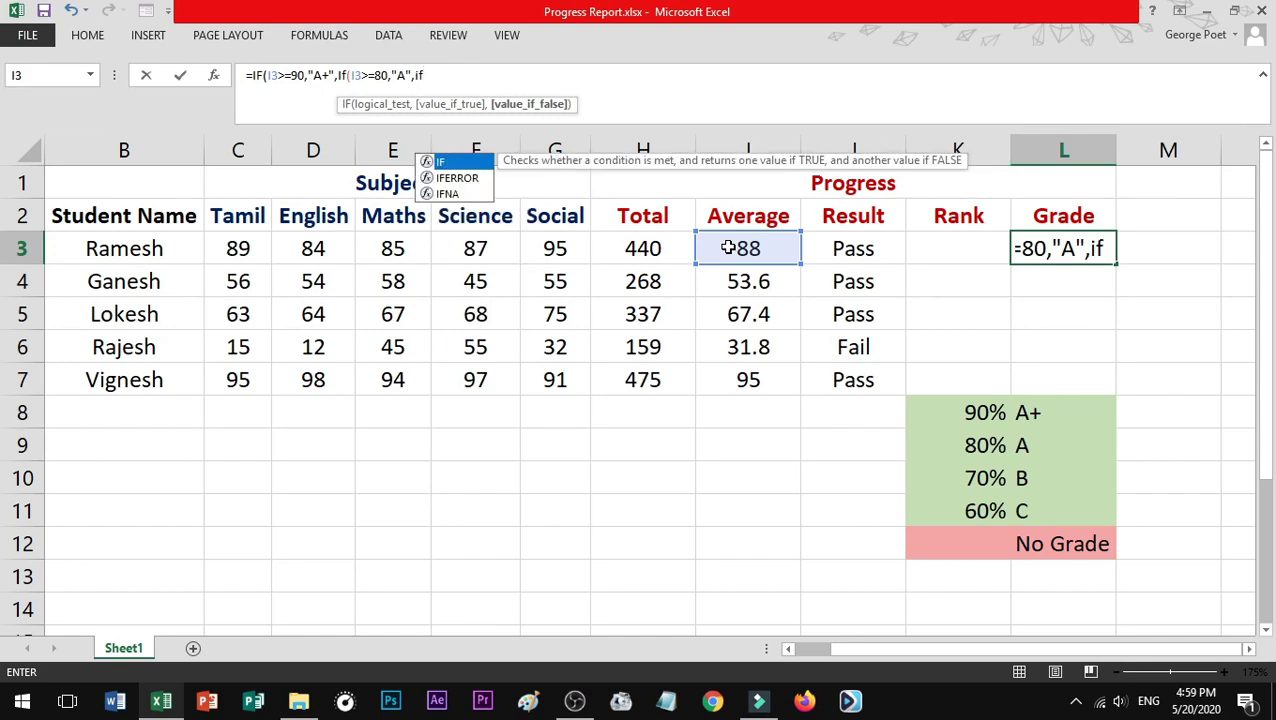
{"action": "type", "text": "("}
Step: Add nested tests returning "B" for I3>=70 and "C" for I3>=60
{"action": "left_click", "coordinate": [746, 248]}
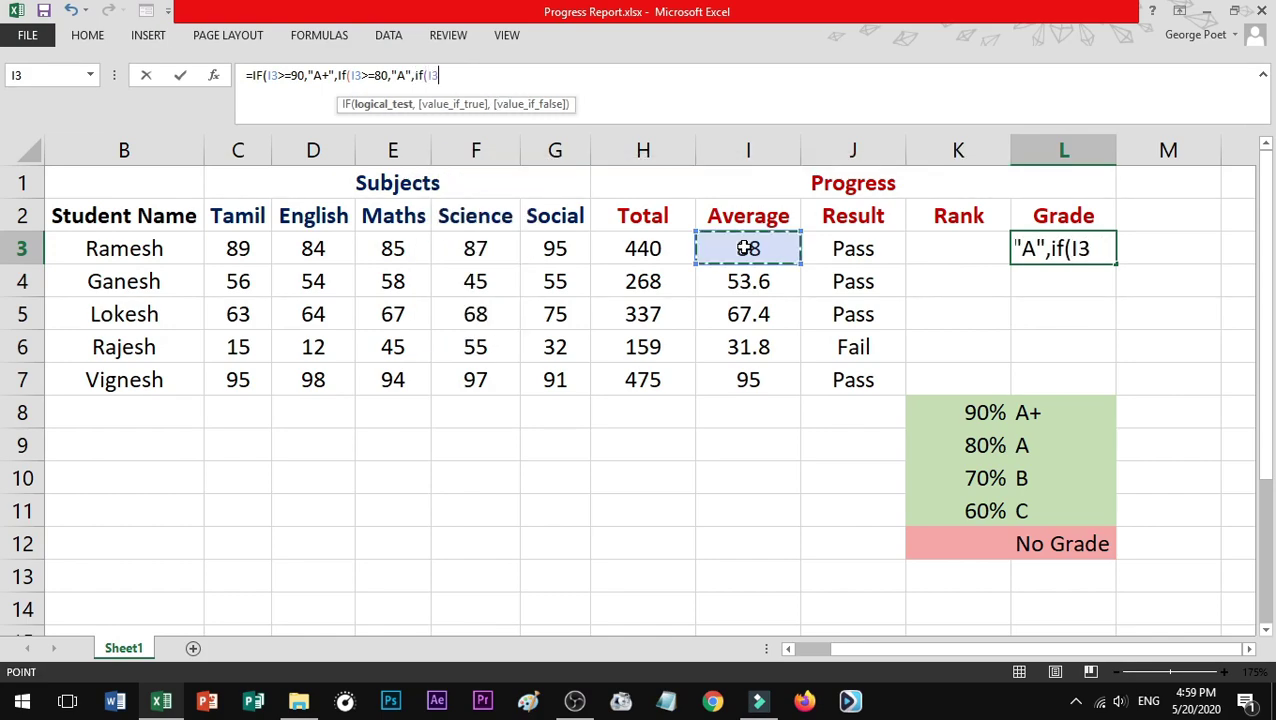
{"action": "type", "text": ">="}
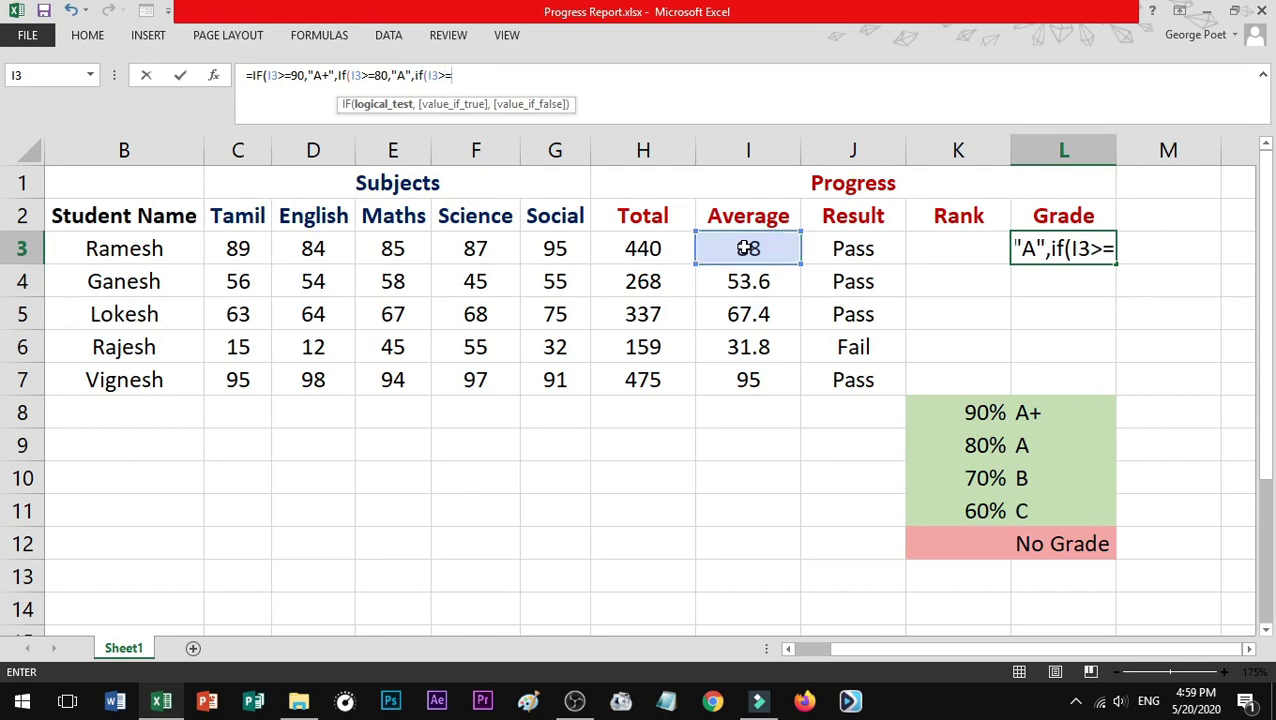
{"action": "type", "text": "70,\""}
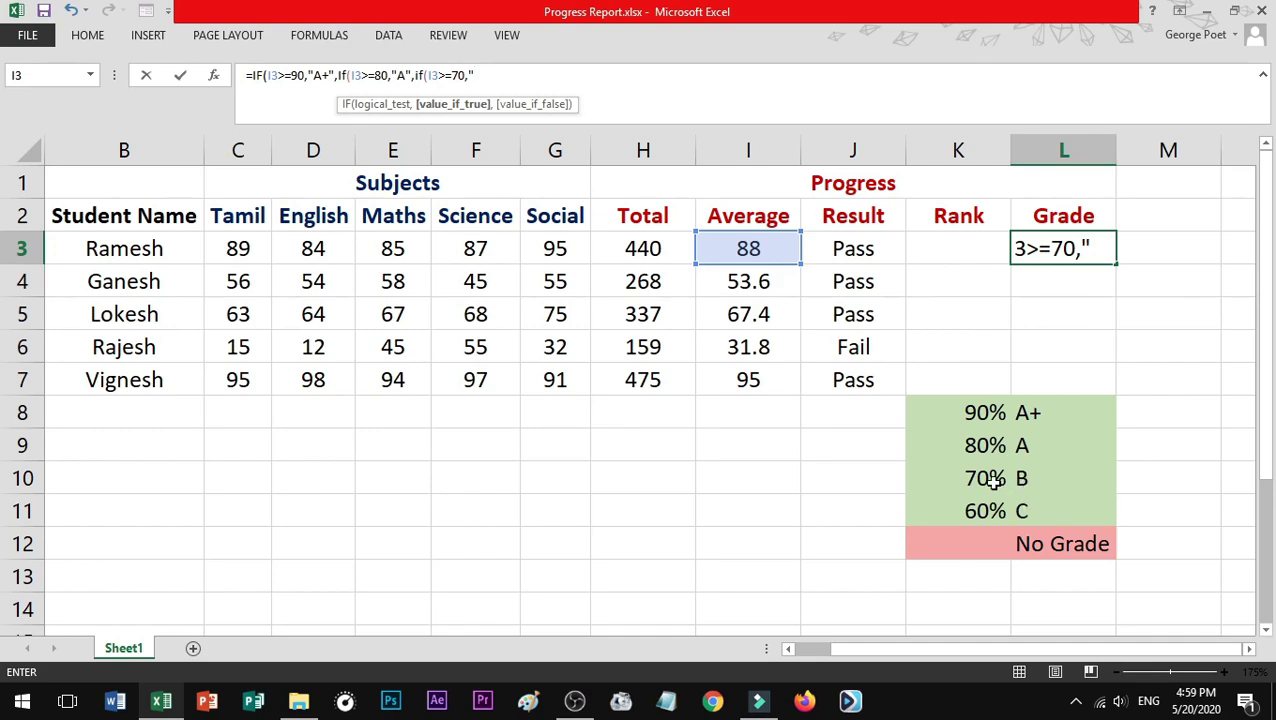
{"action": "type", "text": "B\",if("}
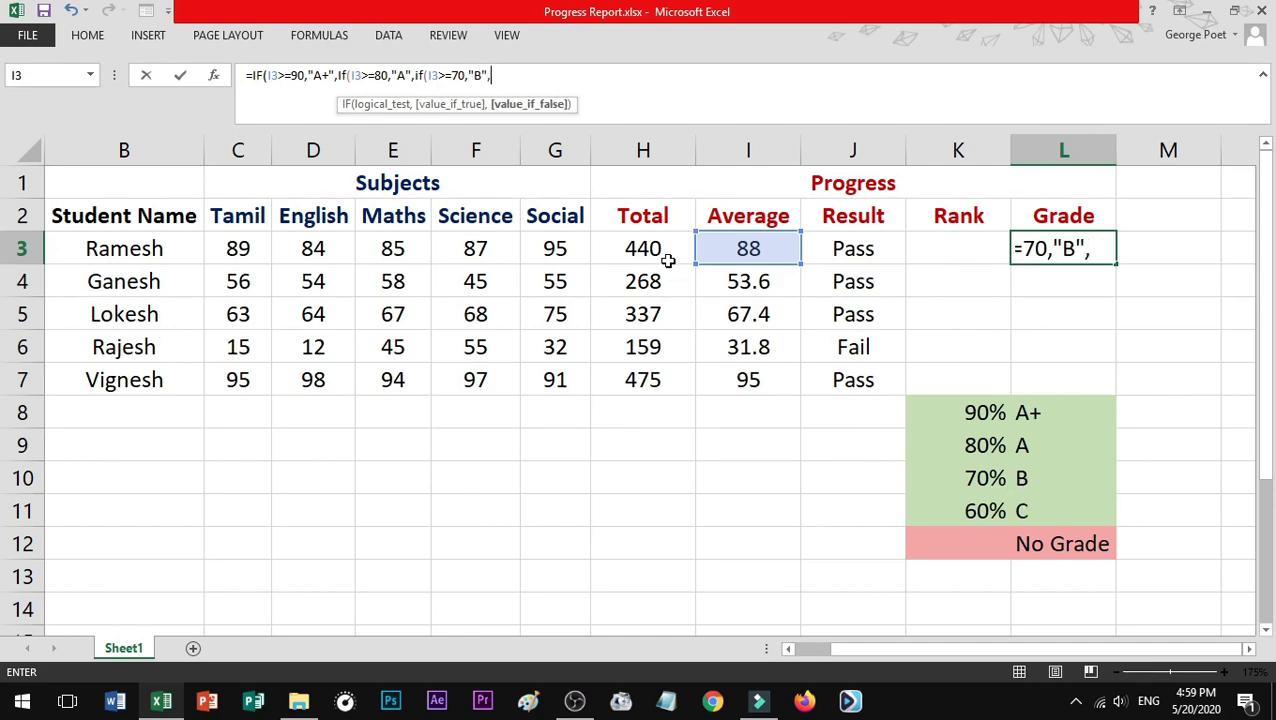
{"action": "left_click", "coordinate": [764, 249]}
{"action": "type", "text": ">="}
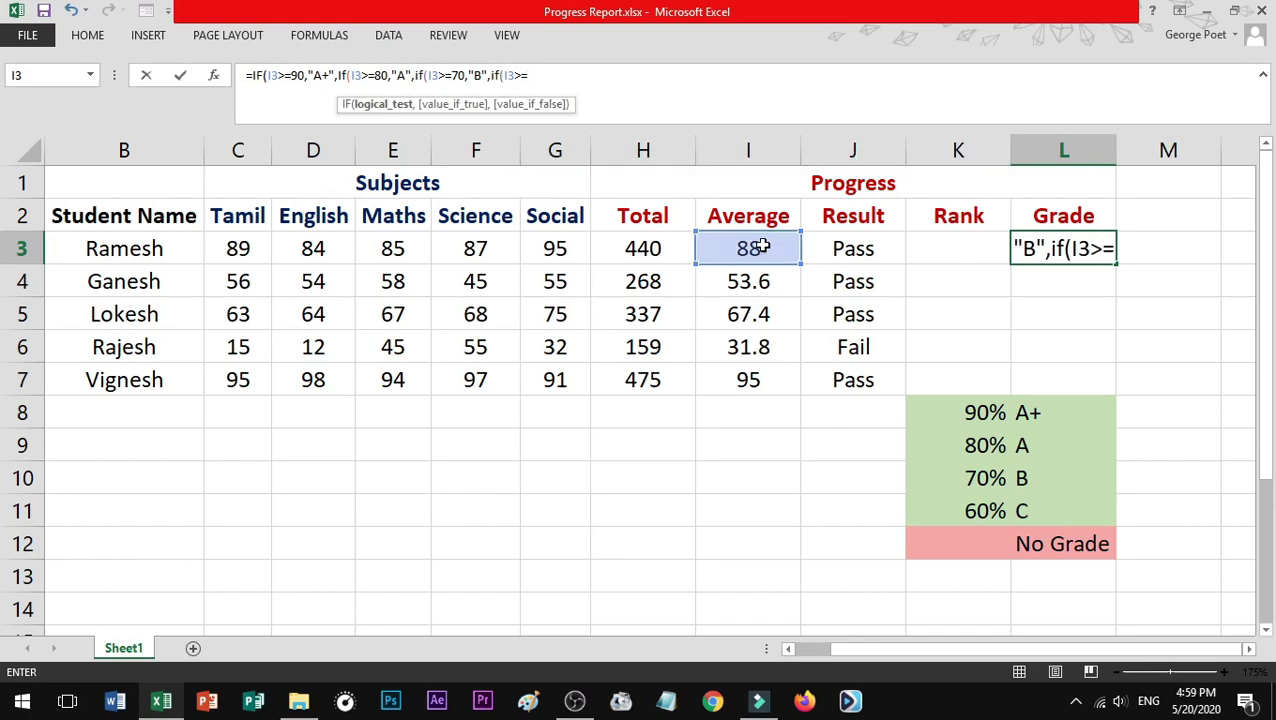
{"action": "type", "text": "60,\""}
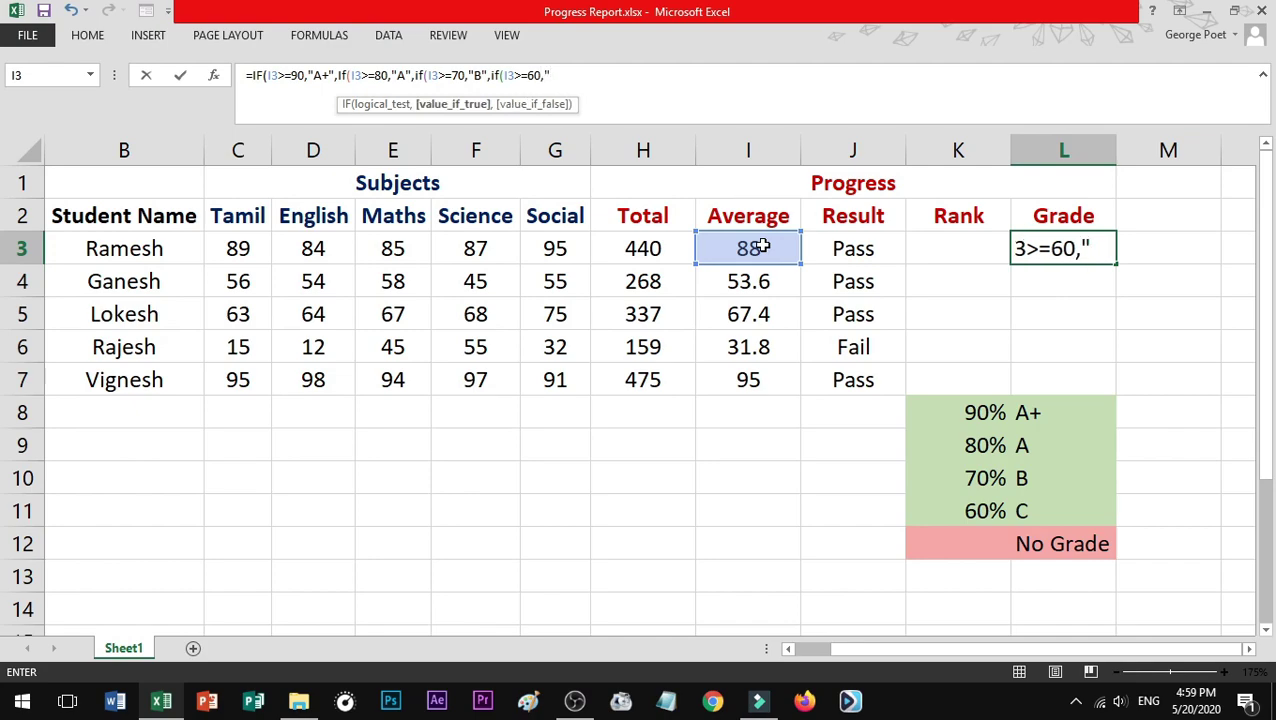
{"action": "type", "text": "C\","}
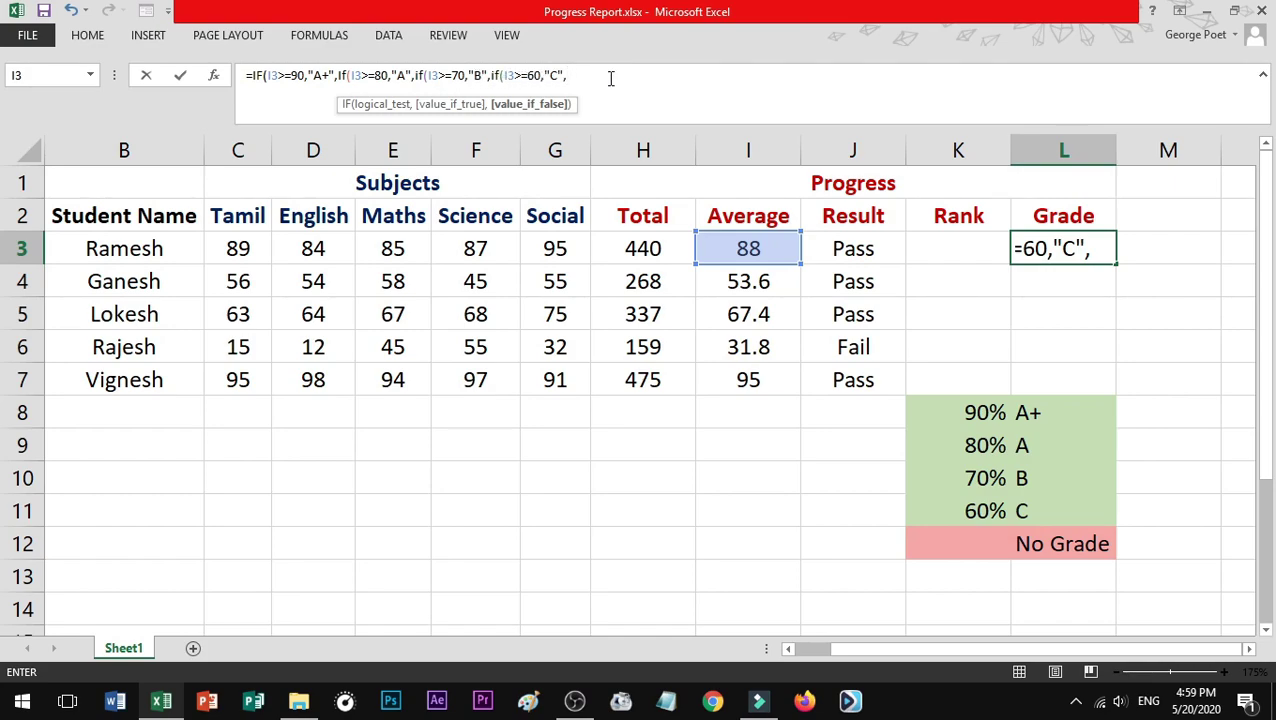
Step: Finish the formula with "No Grade" as fallback and closing brackets )))), so L3 shows A
{"action": "type", "text": "\"No Grade"}
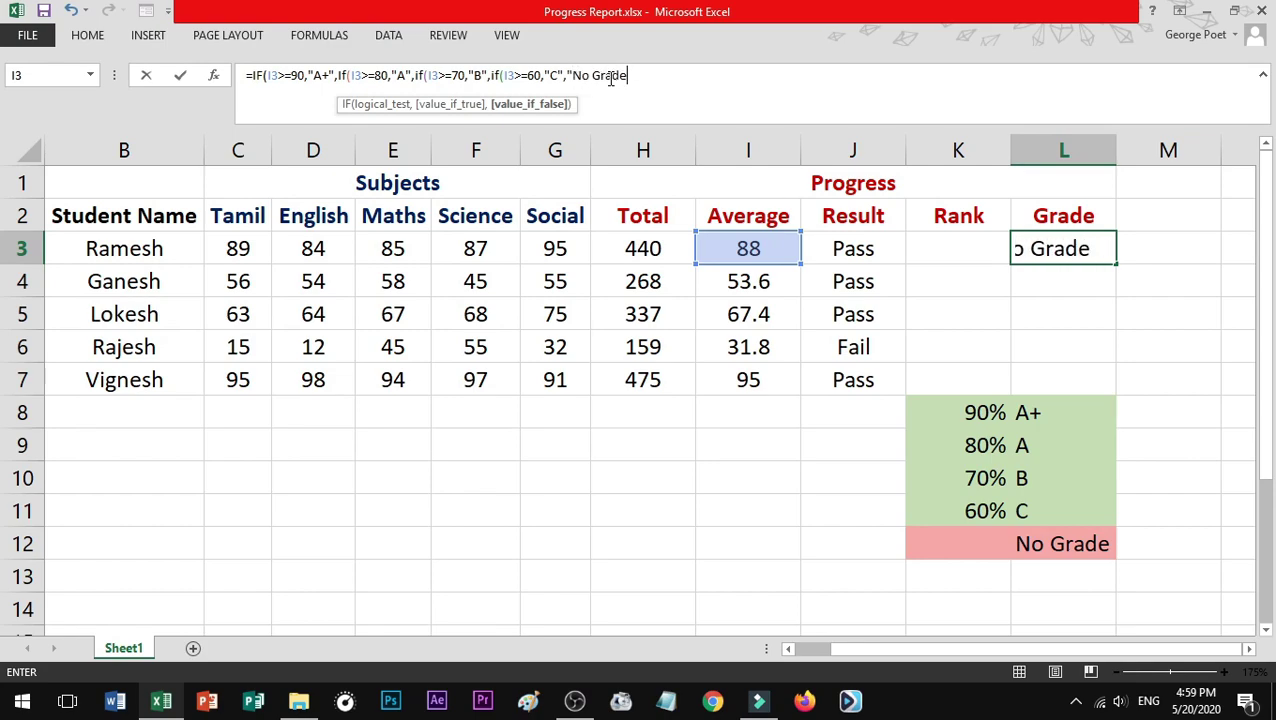
{"action": "type", "text": "\""}
{"action": "left_click", "coordinate": [650, 76]}
{"action": "type", "text": ")))"}
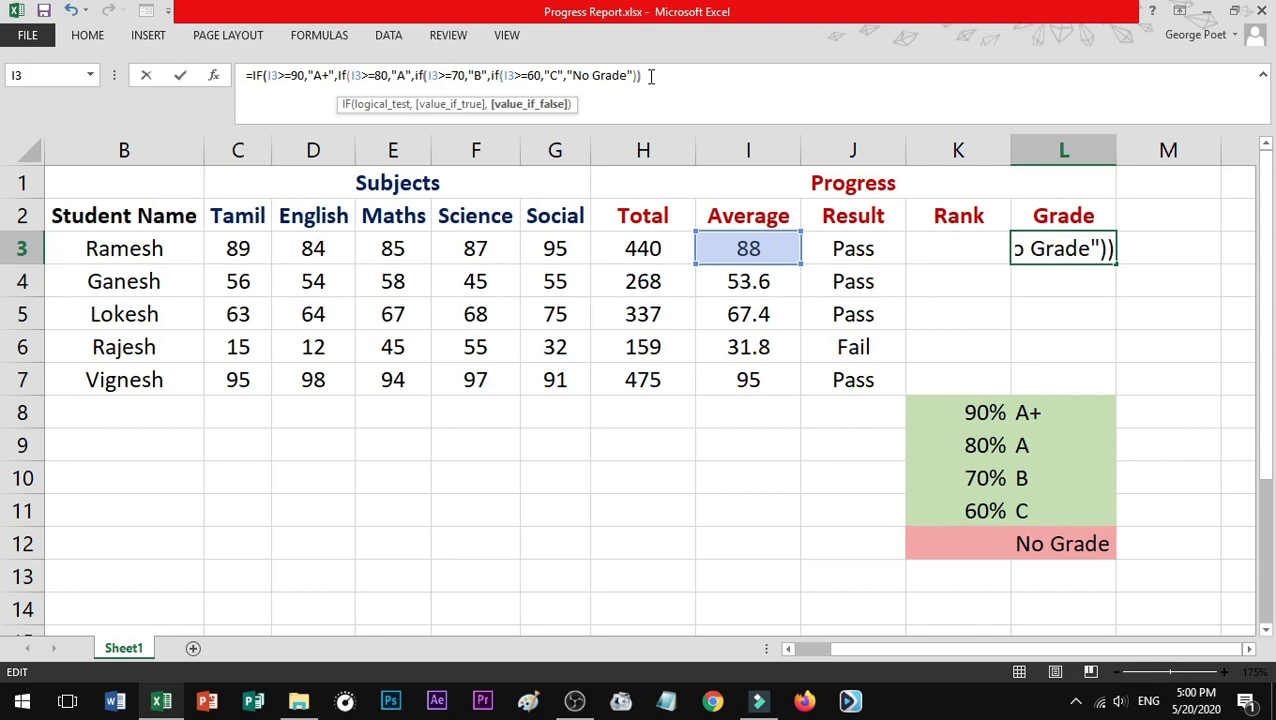
{"action": "type", "text": ")"}
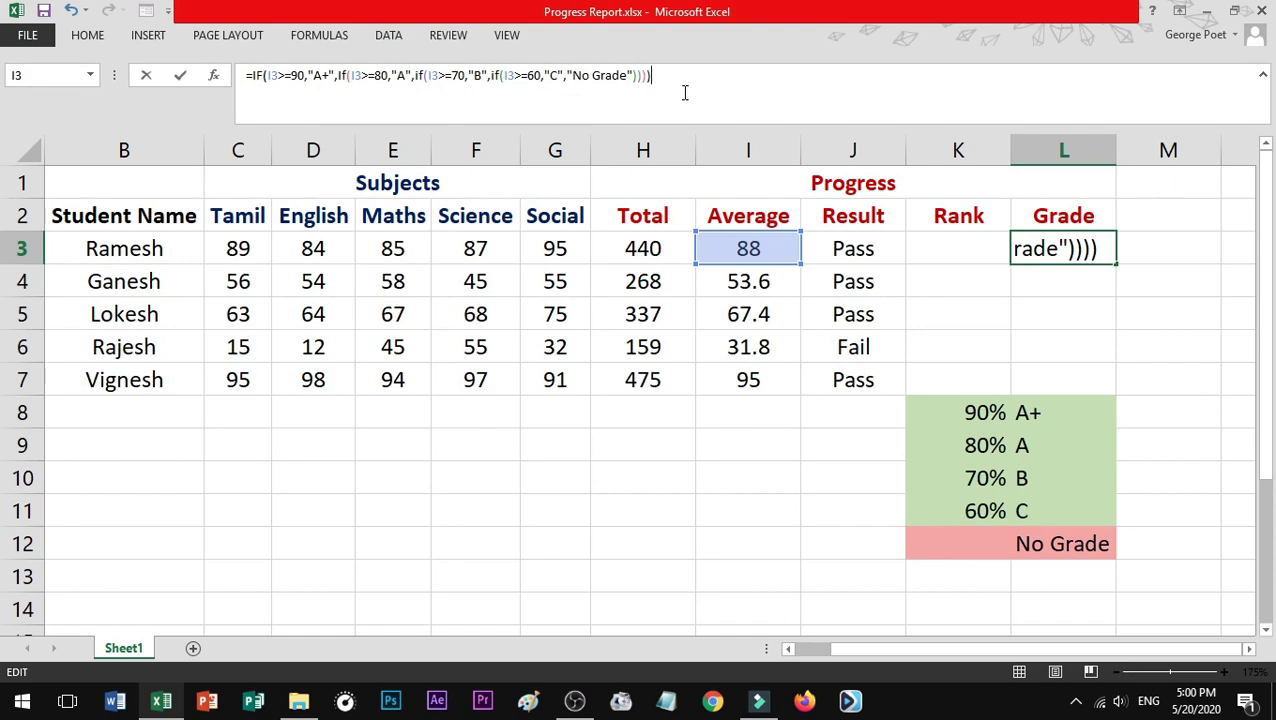
{"action": "key", "text": "Return"}
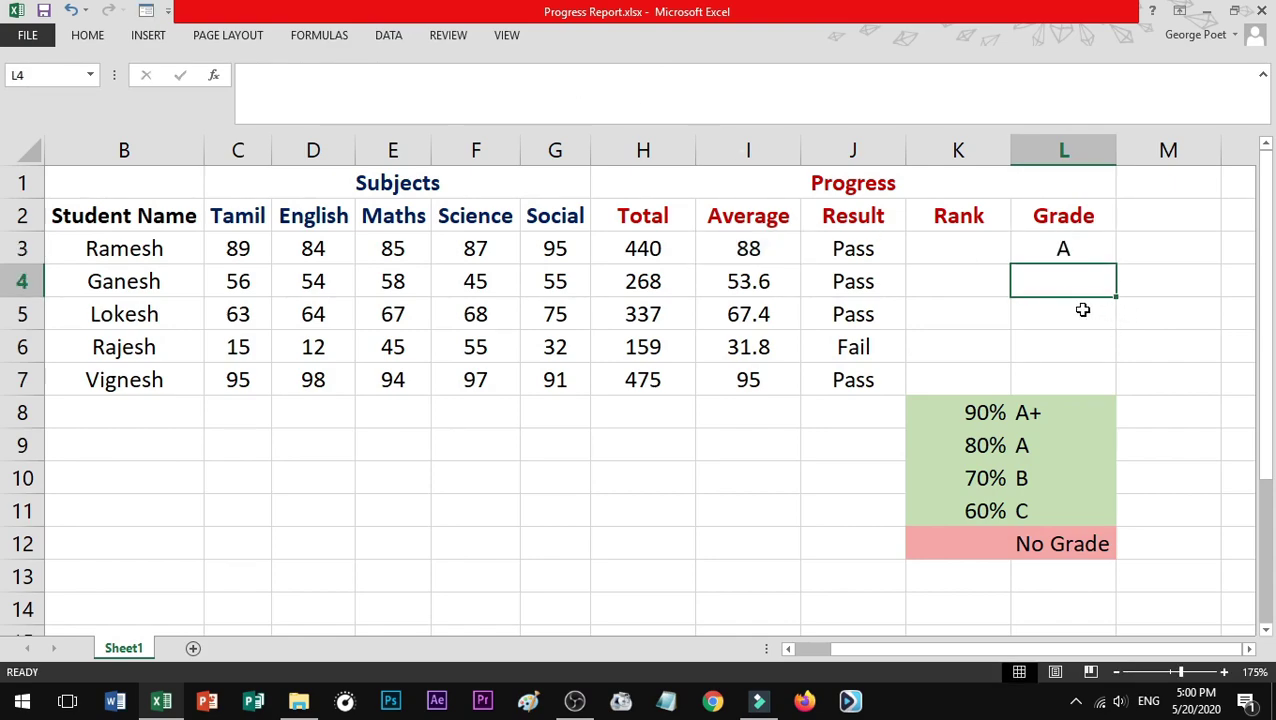
Step: Fill L3's grade formula down through L7
{"action": "left_click", "coordinate": [1058, 247]}
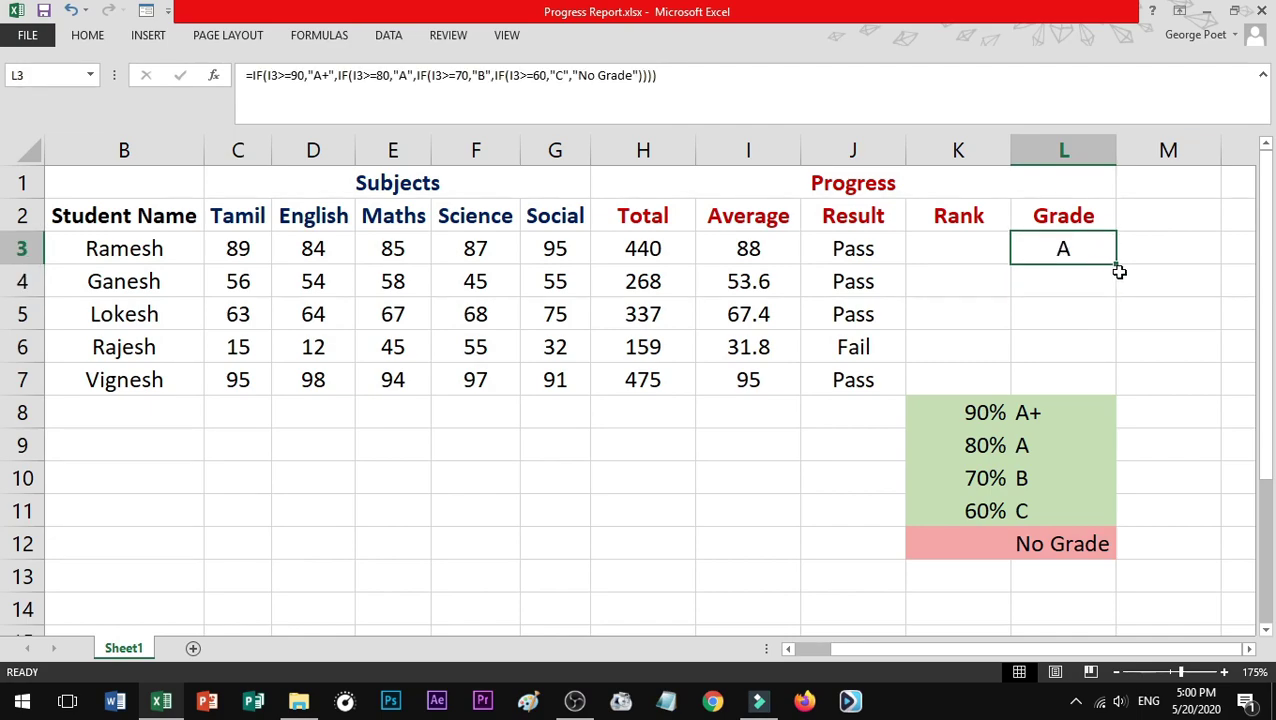
{"action": "left_click_drag", "start_coordinate": [1118, 262], "coordinate": [1100, 380]}
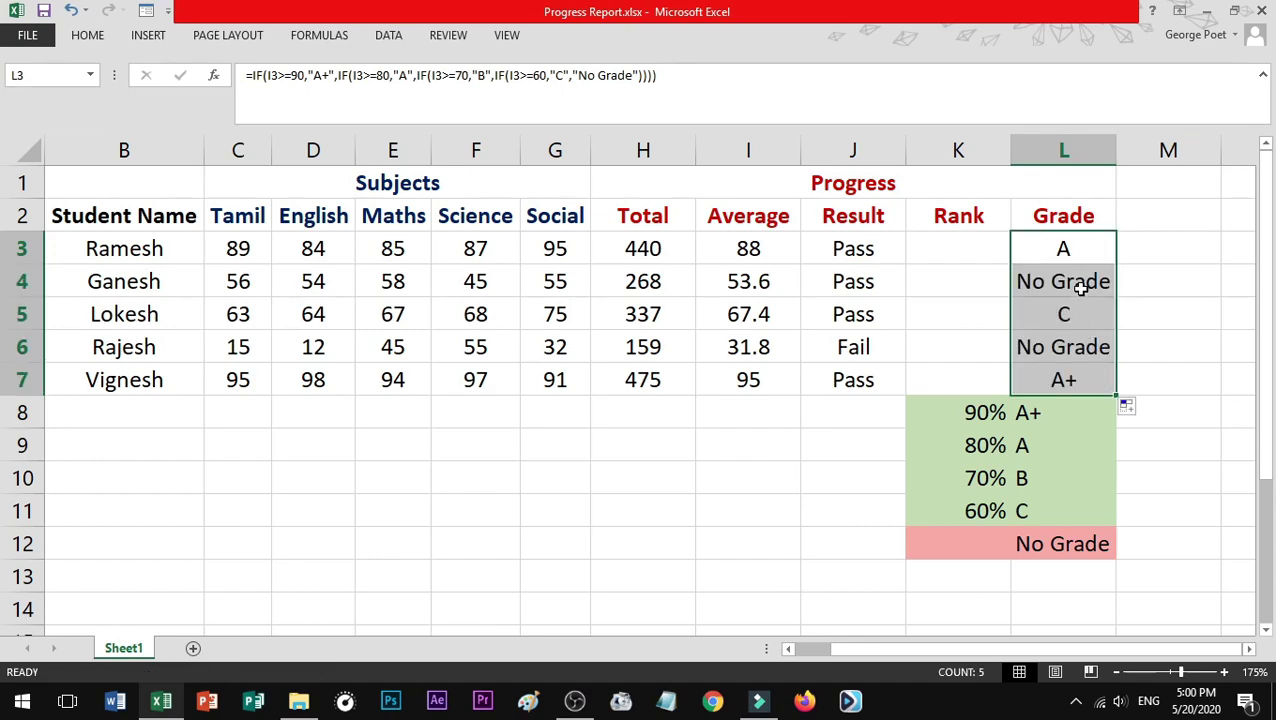
{"action": "left_click", "coordinate": [1088, 280]}
Step: Check the copied grade formulas in L6 and L4 and the averages in I4 and I6
{"action": "left_click", "coordinate": [1070, 350]}
{"action": "left_click", "coordinate": [1068, 285]}
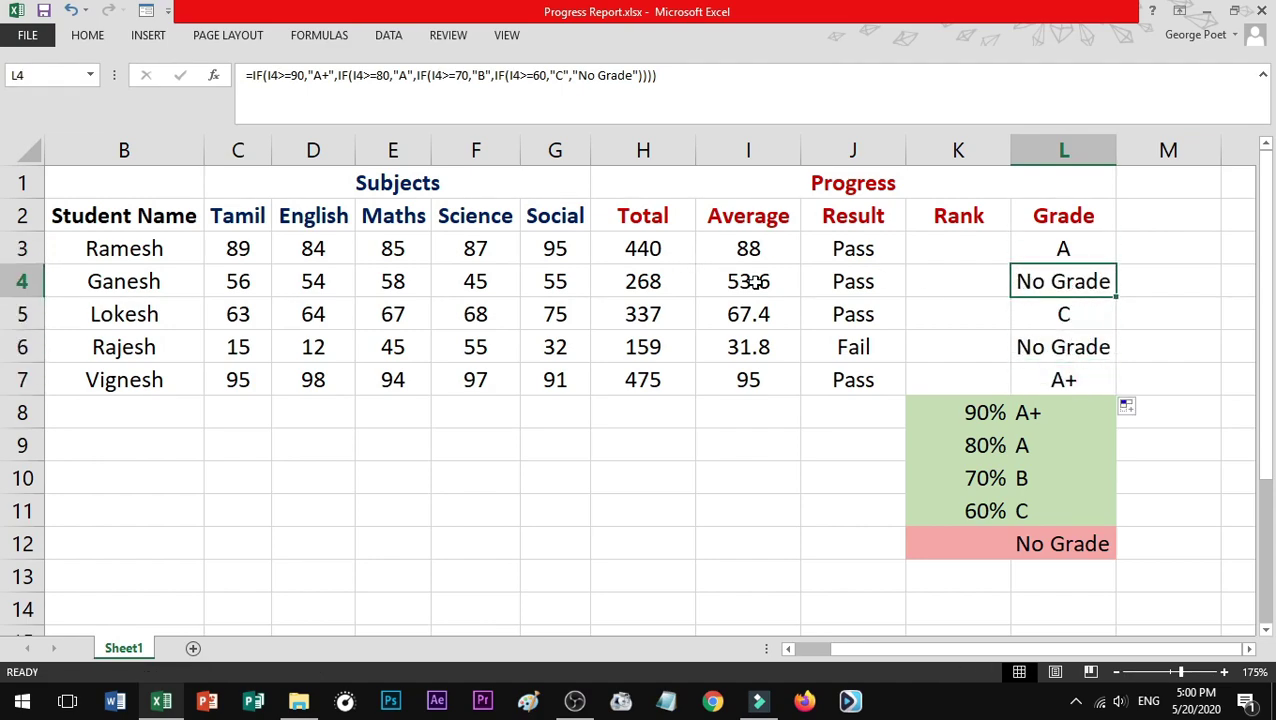
{"action": "left_click", "coordinate": [789, 283]}
{"action": "left_click", "coordinate": [780, 346]}
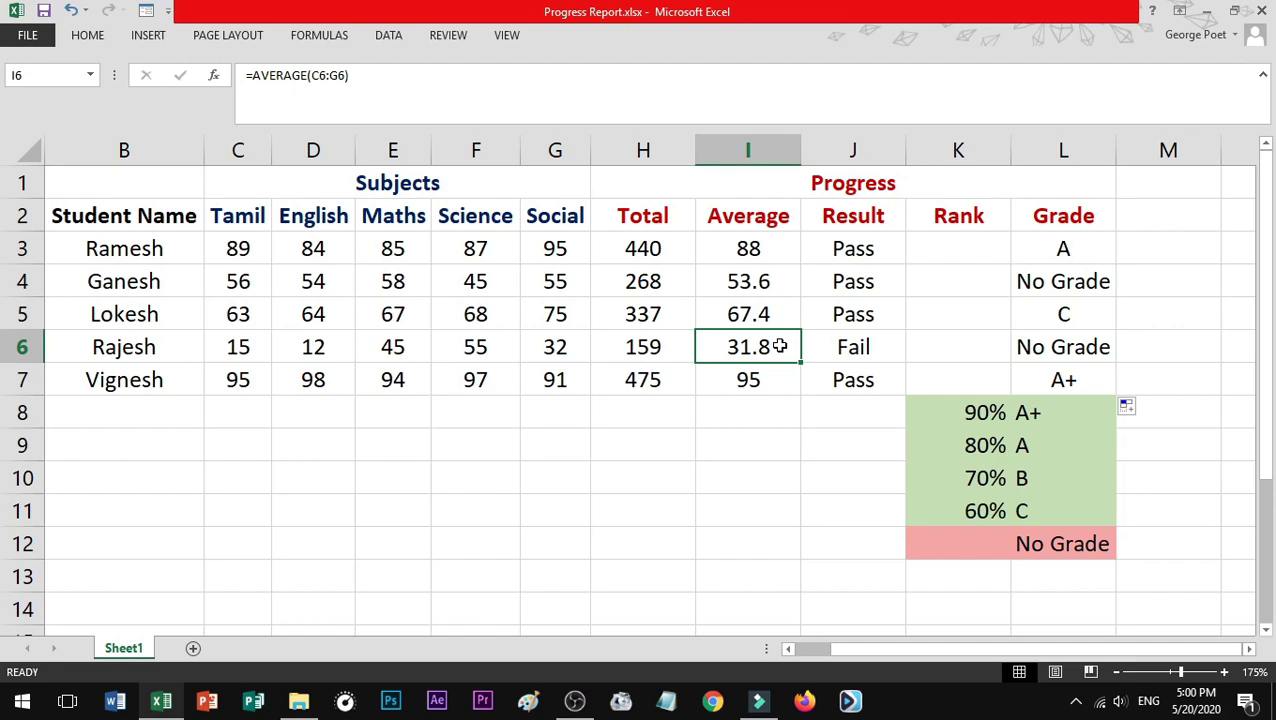
{"action": "left_click", "coordinate": [1038, 255]}
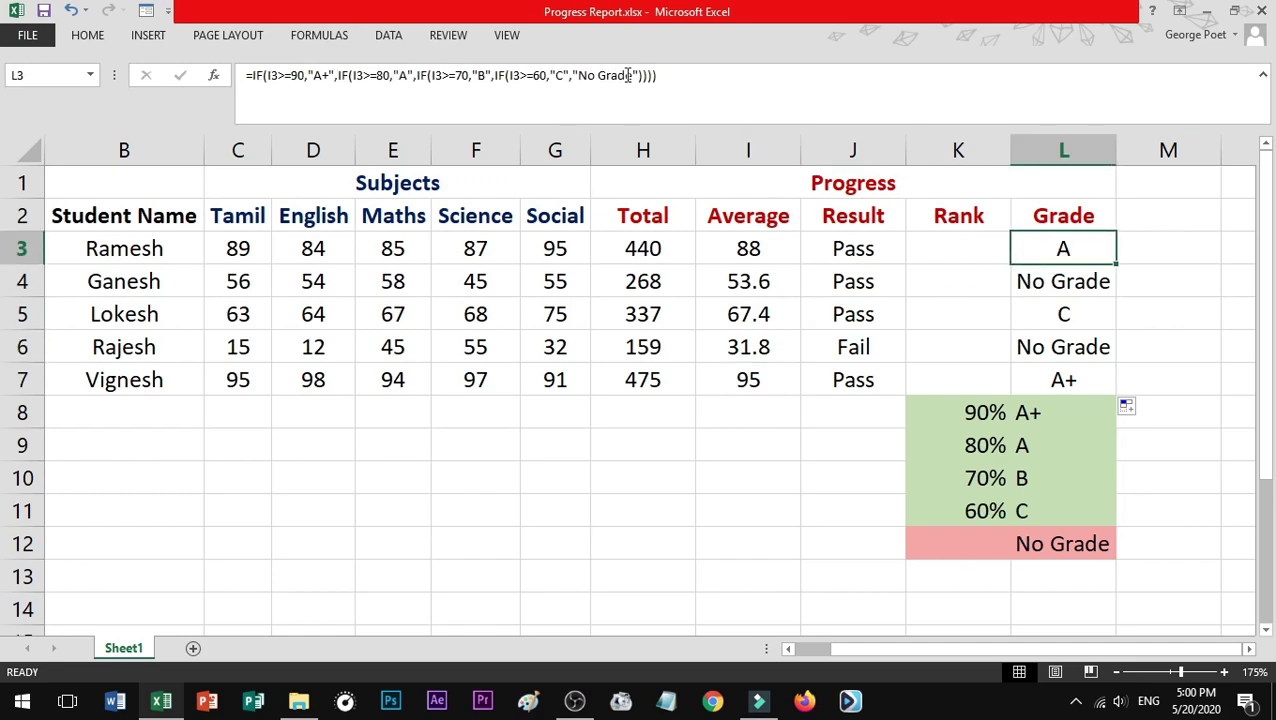
{"action": "left_click", "coordinate": [674, 75]}
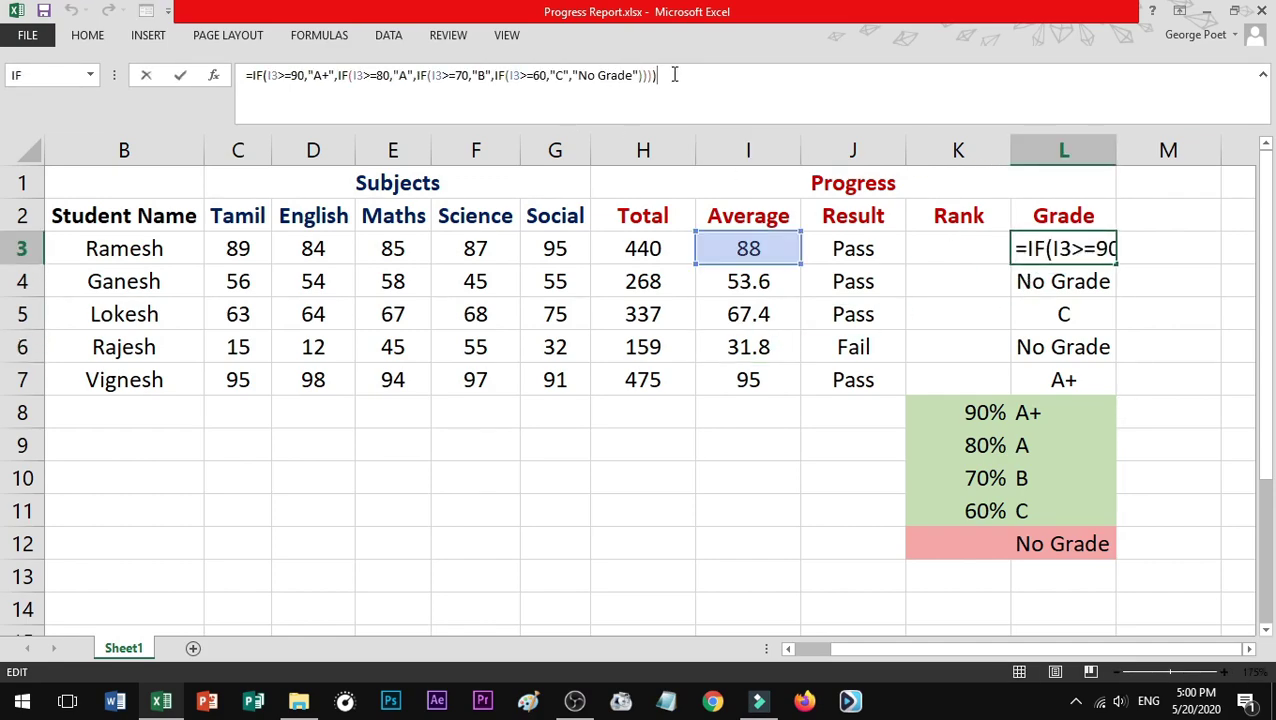